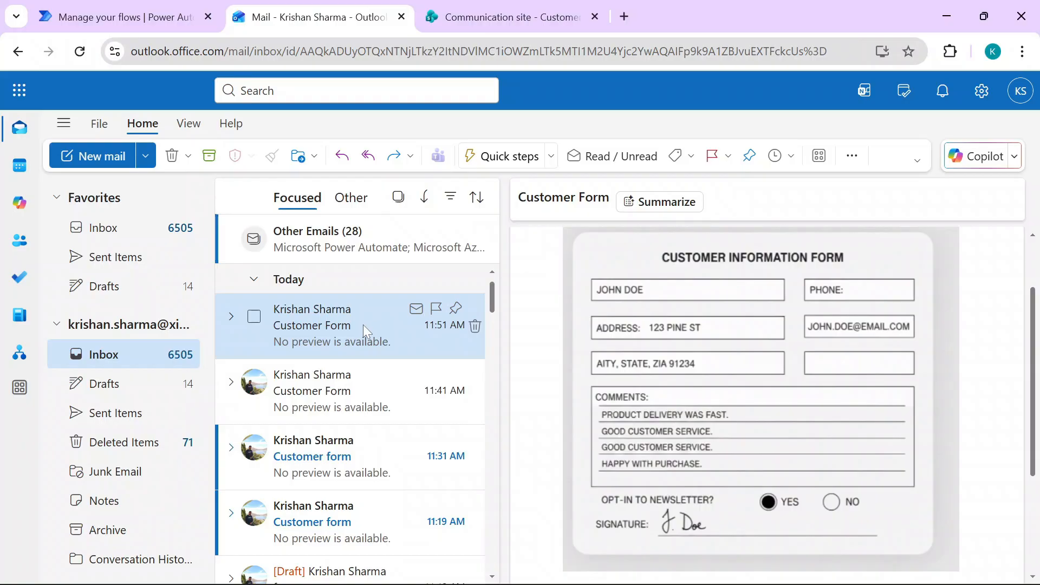
# View the form image in the newest Customer Form email and compare it with the SharePoint Customer Information list
pyautogui.doubleClick(365, 324)
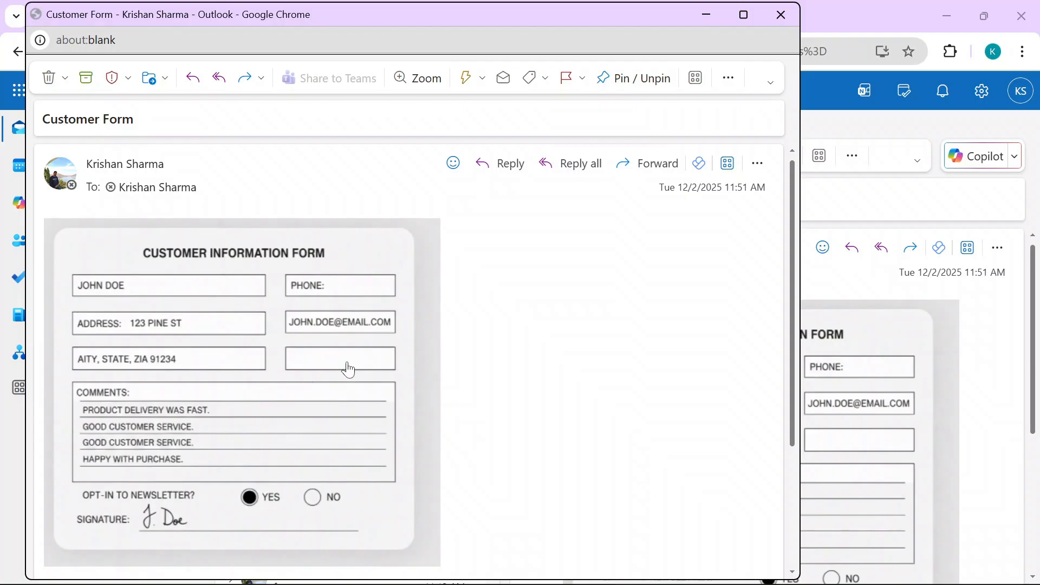
pyautogui.click(853, 310)
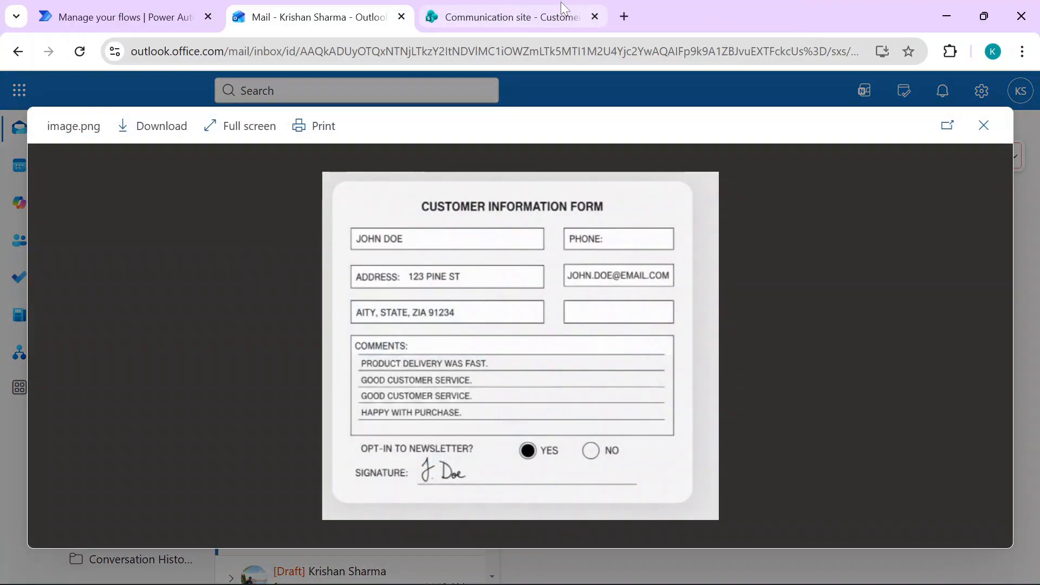
pyautogui.click(561, 5)
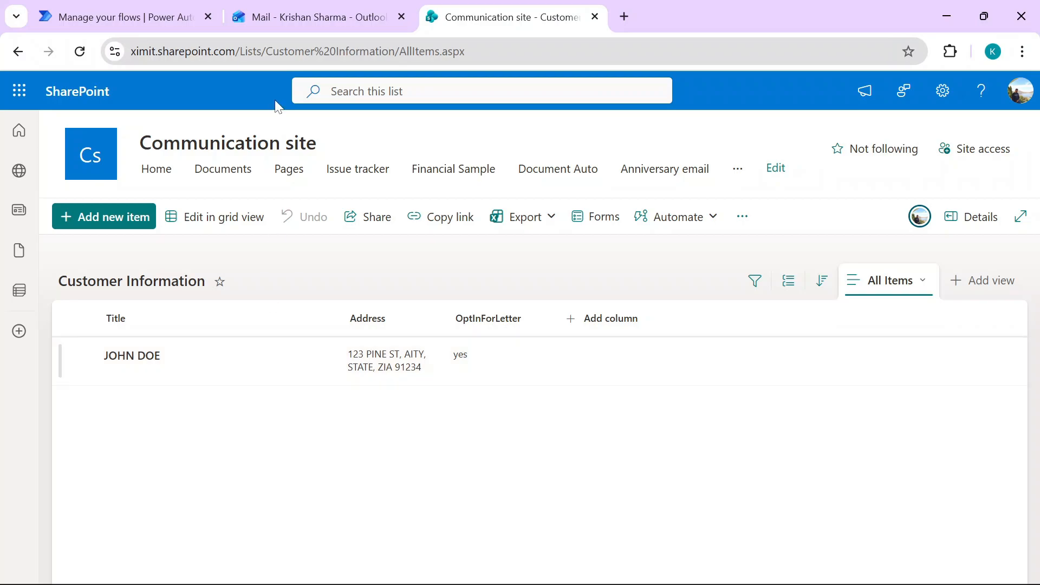
pyautogui.click(318, 8)
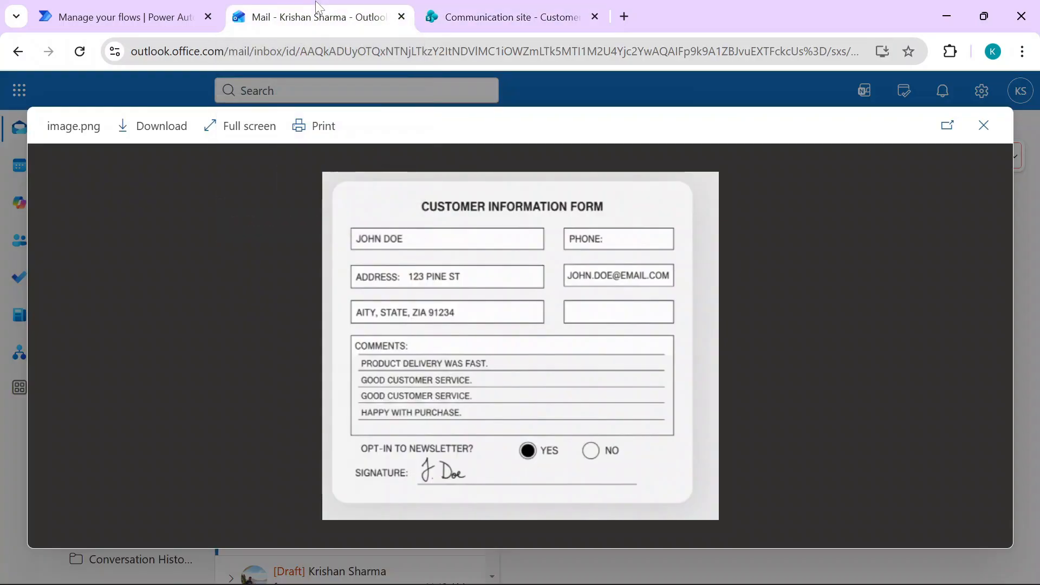
pyautogui.click(985, 130)
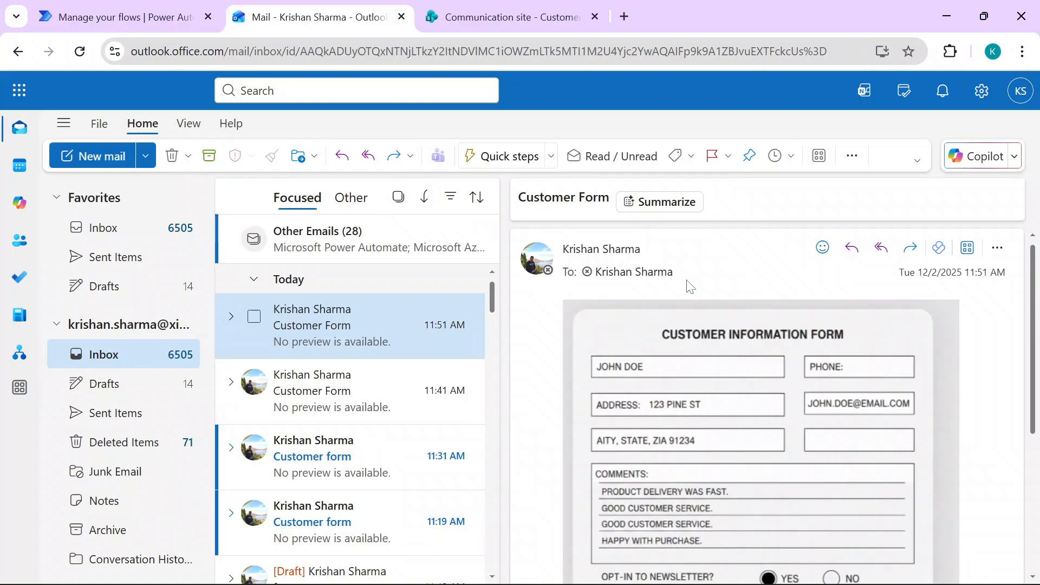
# Switch to Power Automate and create an unnamed instant cloud flow, skipping the name and trigger selection
pyautogui.click(132, 13)
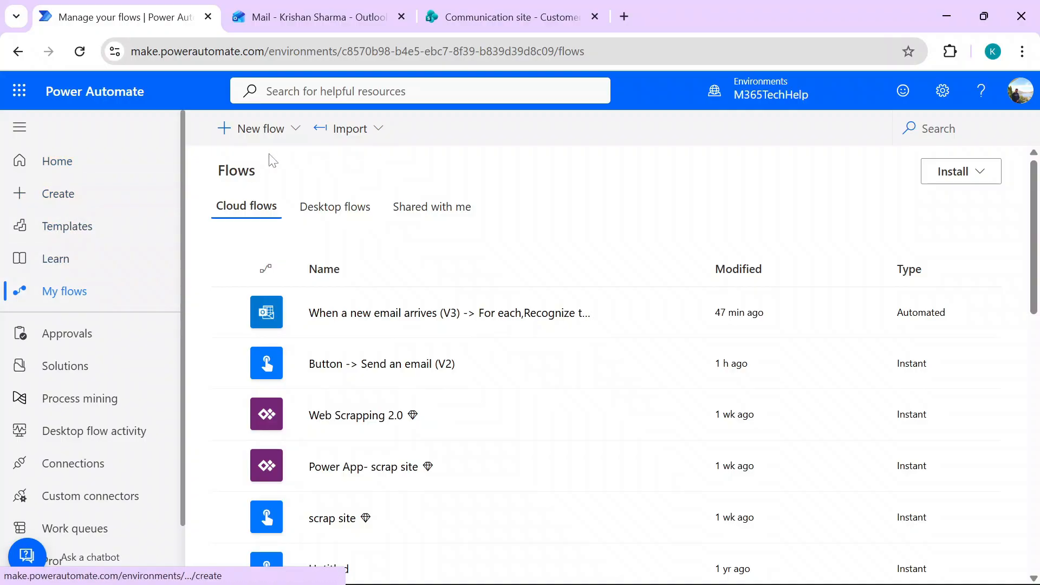
pyautogui.click(280, 145)
pyautogui.click(274, 306)
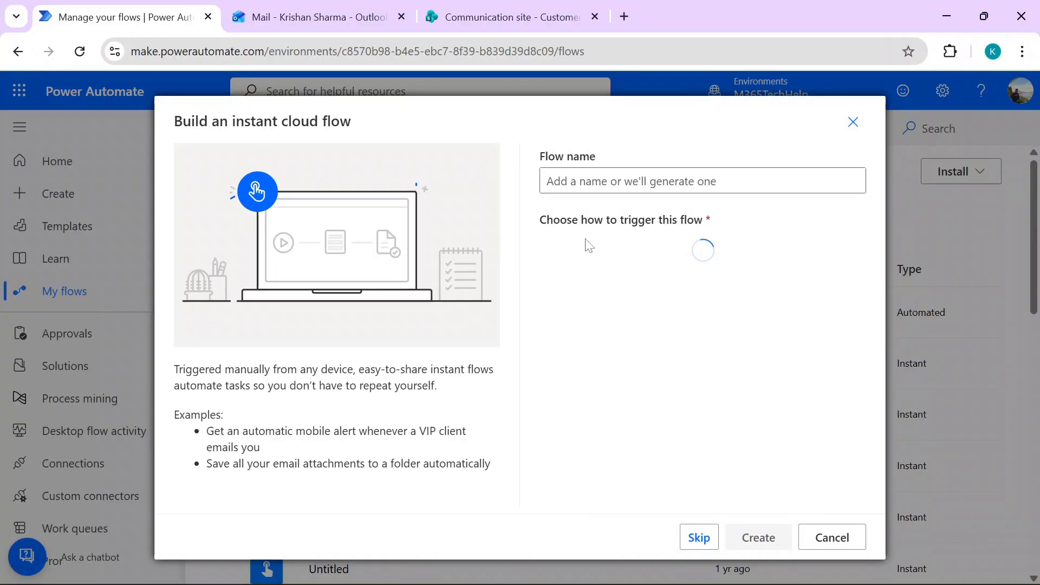
pyautogui.click(697, 538)
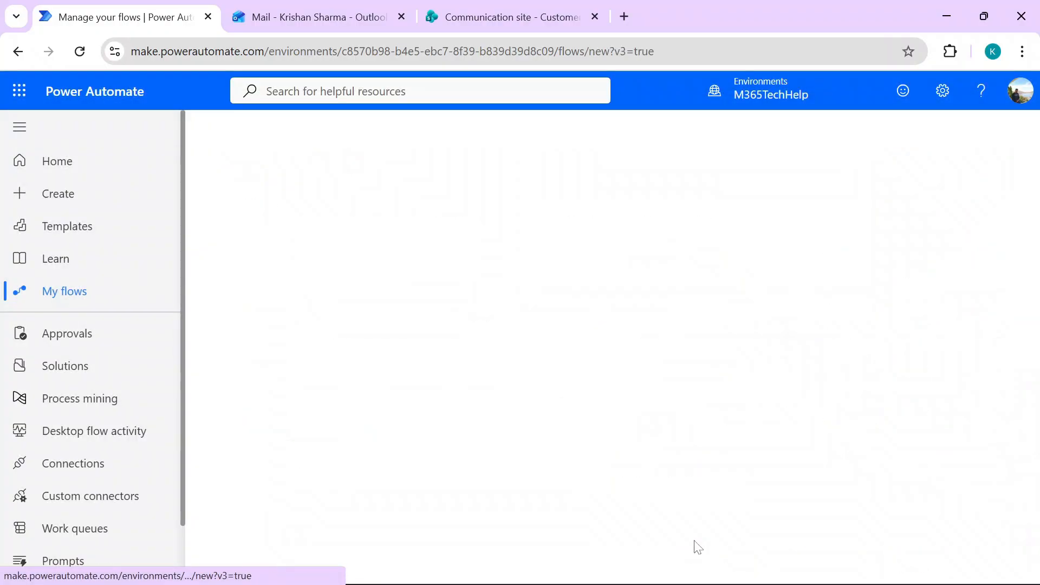
# Add the Office 365 Outlook trigger "When a new email arrives (V3)" to the blank flow
pyautogui.click(326, 12)
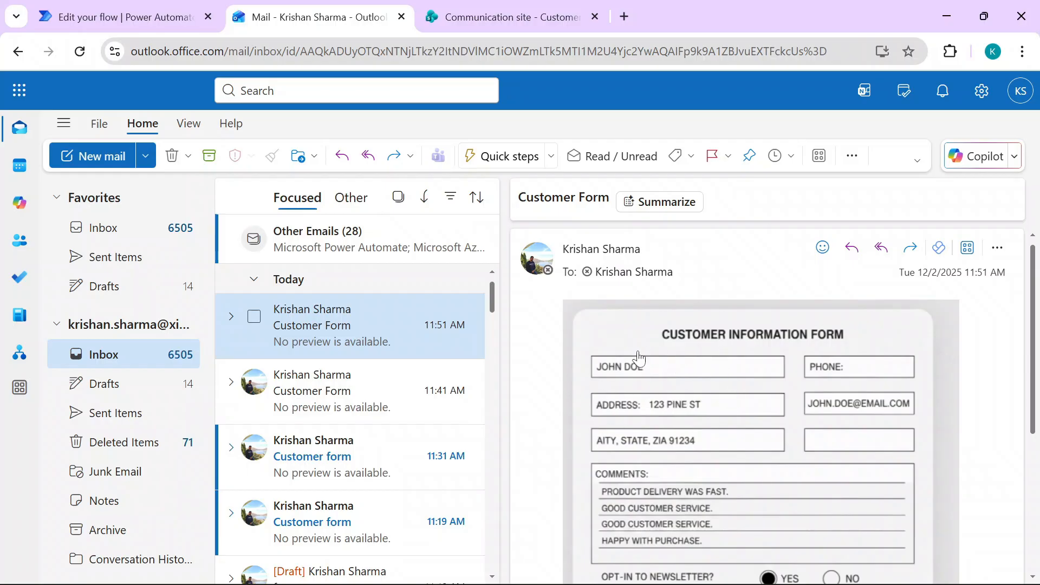
pyautogui.click(138, 16)
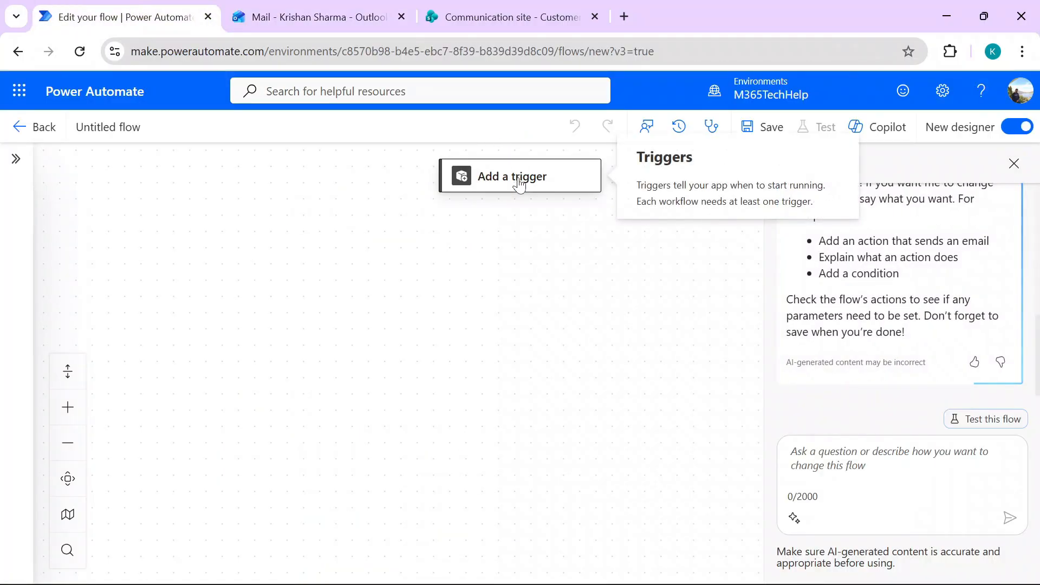
pyautogui.click(519, 183)
pyautogui.write('email')
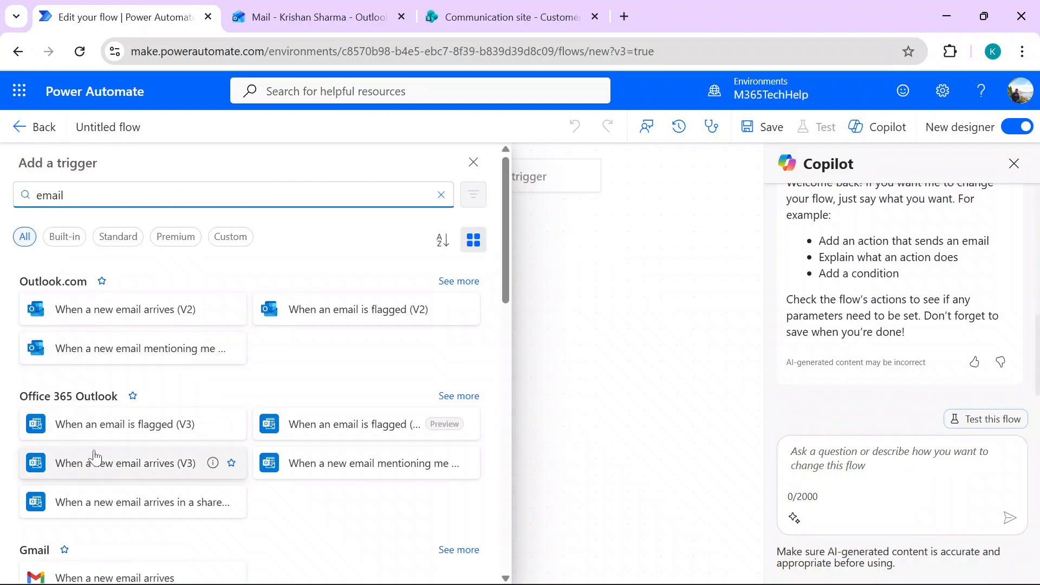
pyautogui.click(117, 464)
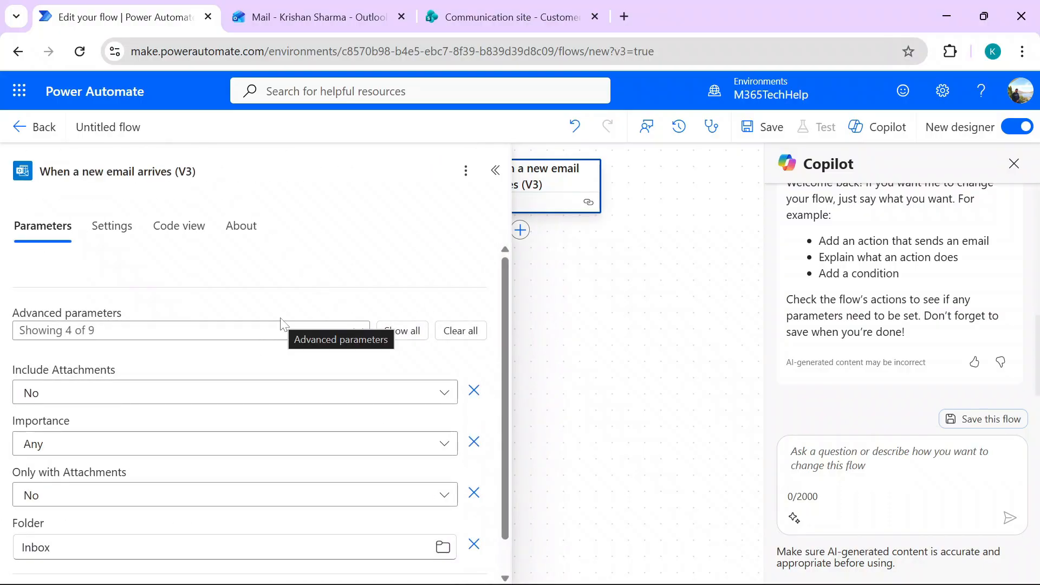
# Set the email trigger's Include Attachments parameter to Yes
pyautogui.click(372, 9)
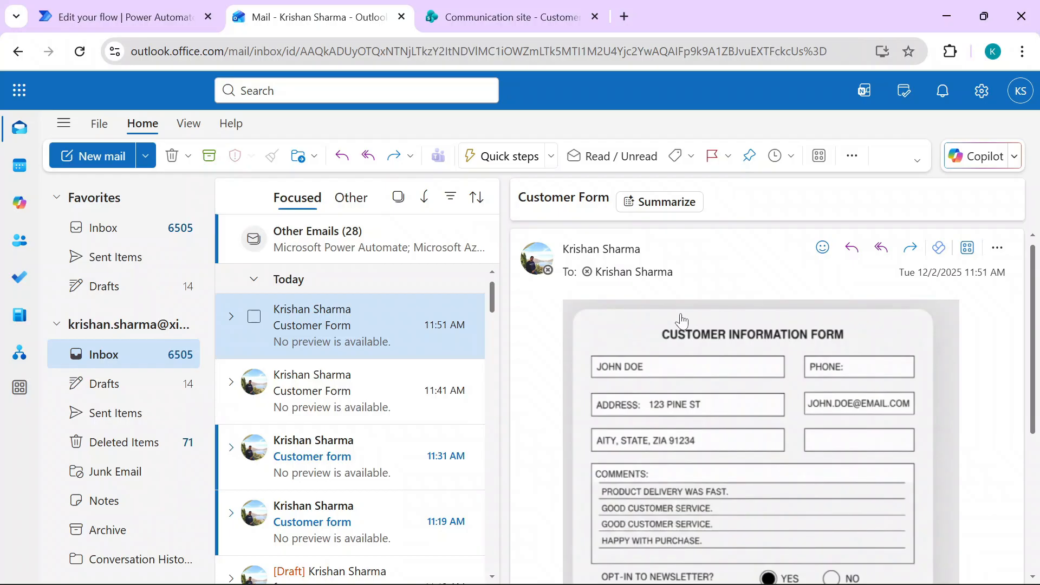
pyautogui.click(153, 12)
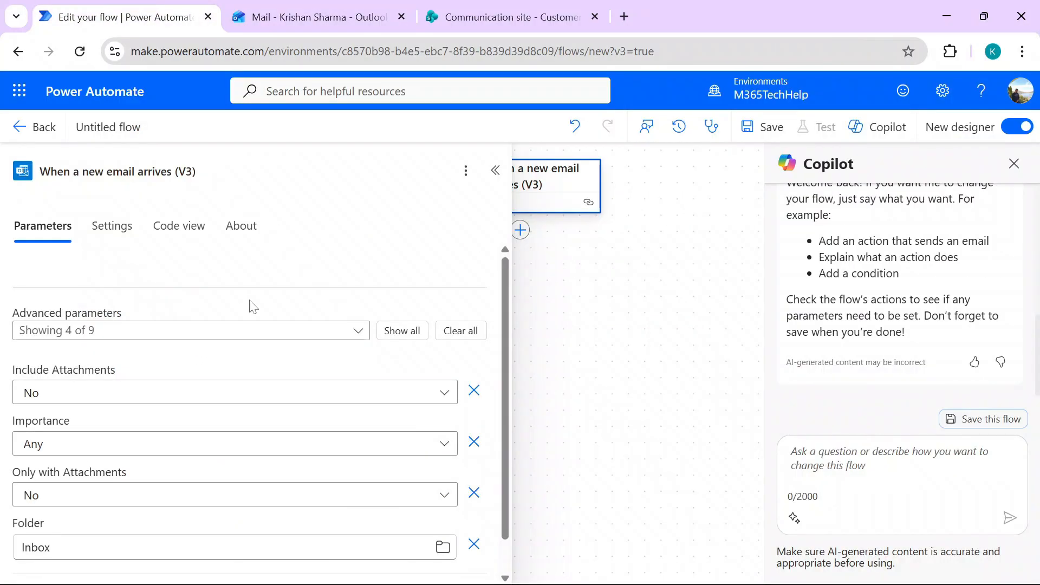
pyautogui.click(160, 402)
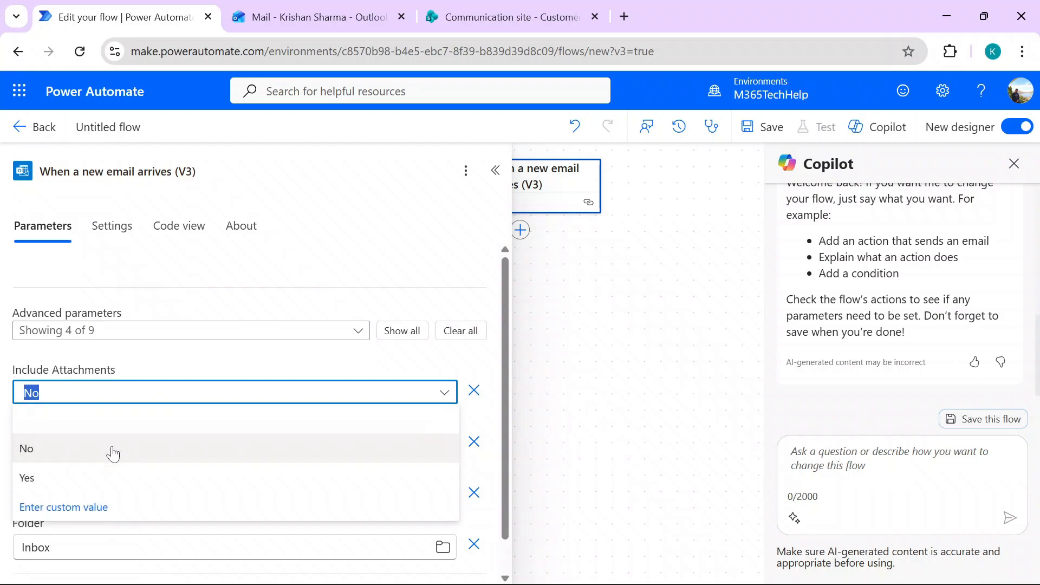
pyautogui.click(94, 477)
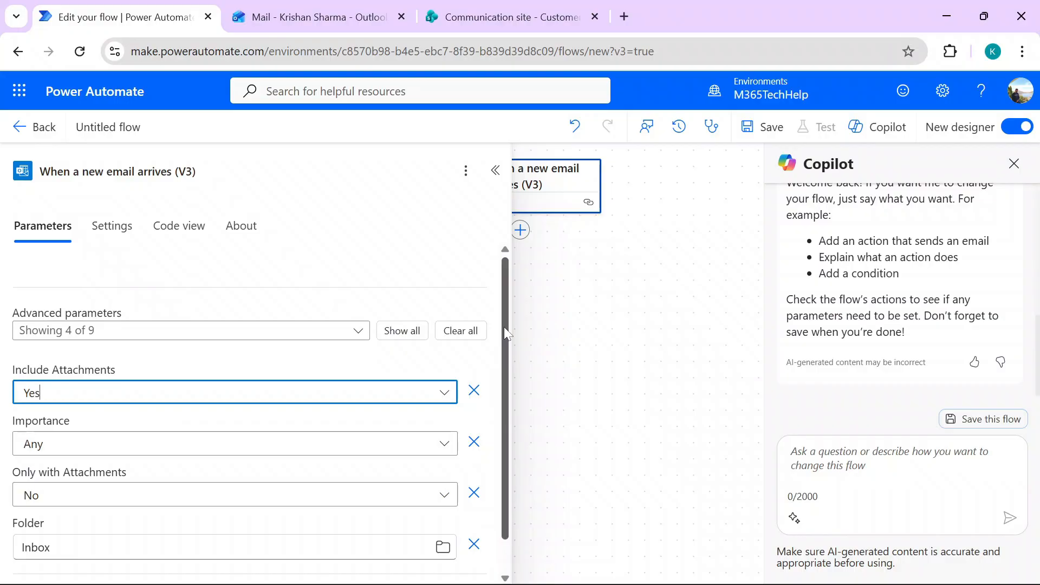
# Add the Subject Filter parameter to the email trigger and set it to "Customer Form"
pyautogui.scroll(-1, 505, 352)
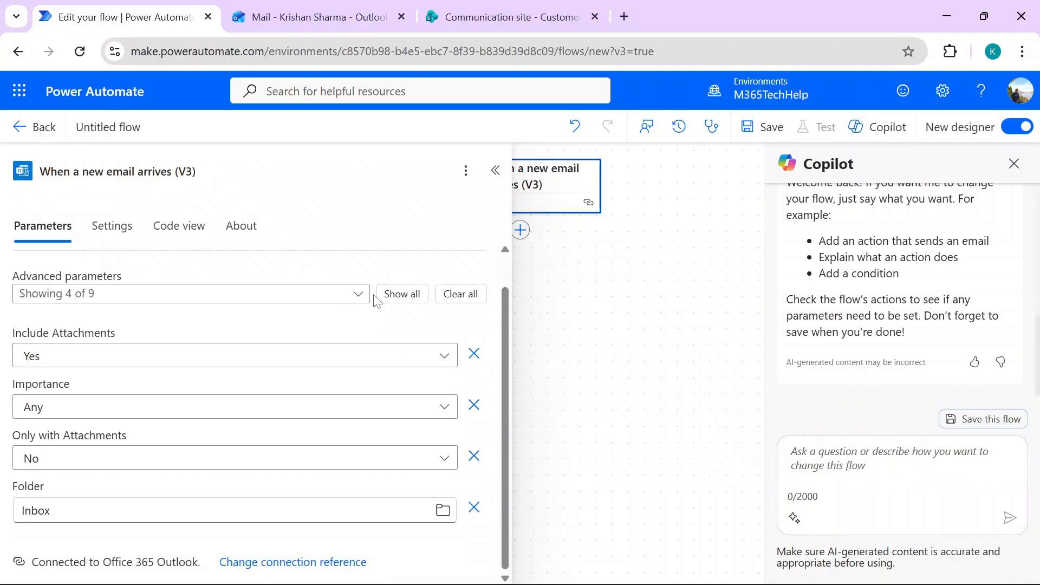
pyautogui.click(356, 296)
pyautogui.click(94, 482)
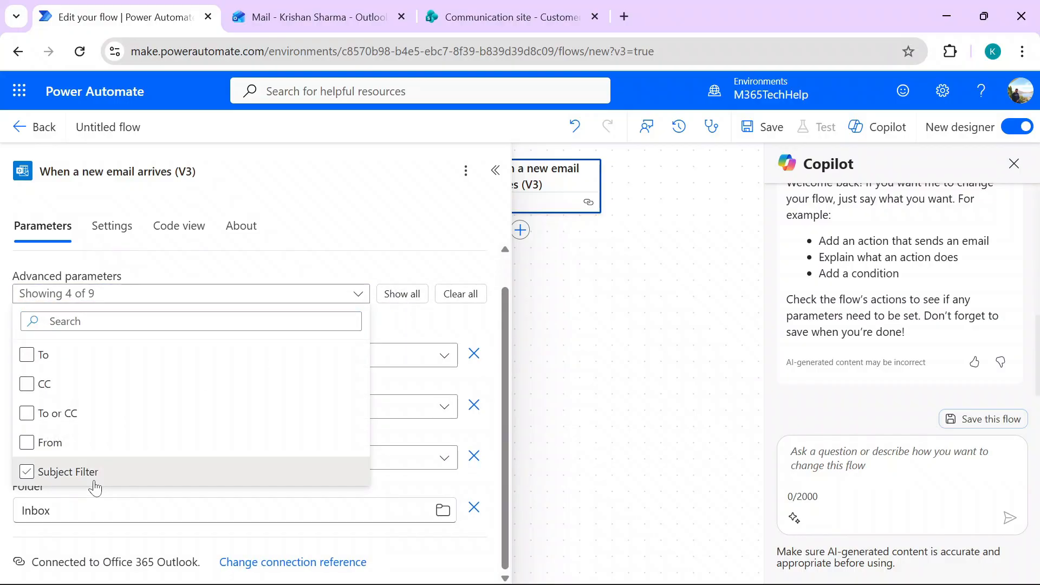
pyautogui.click(364, 269)
pyautogui.moveTo(512, 452); pyautogui.dragTo(505, 452)
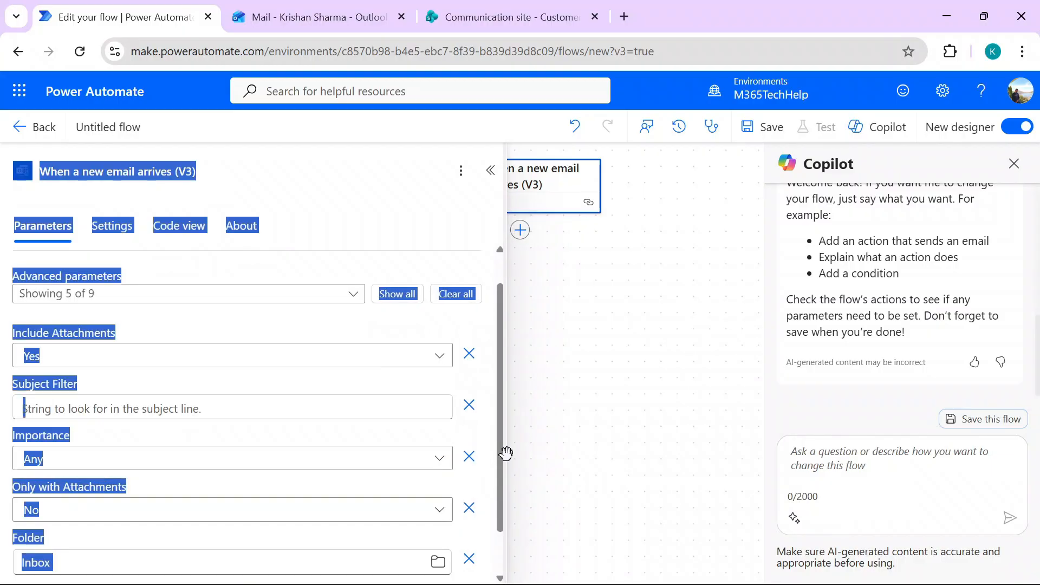
pyautogui.click(501, 379)
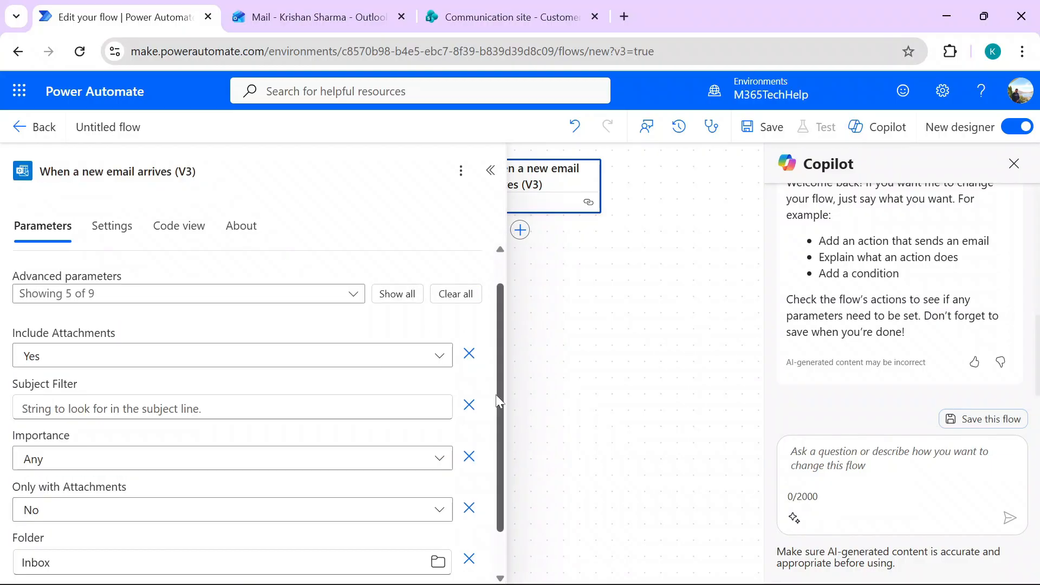
pyautogui.scroll(-1, 498, 395)
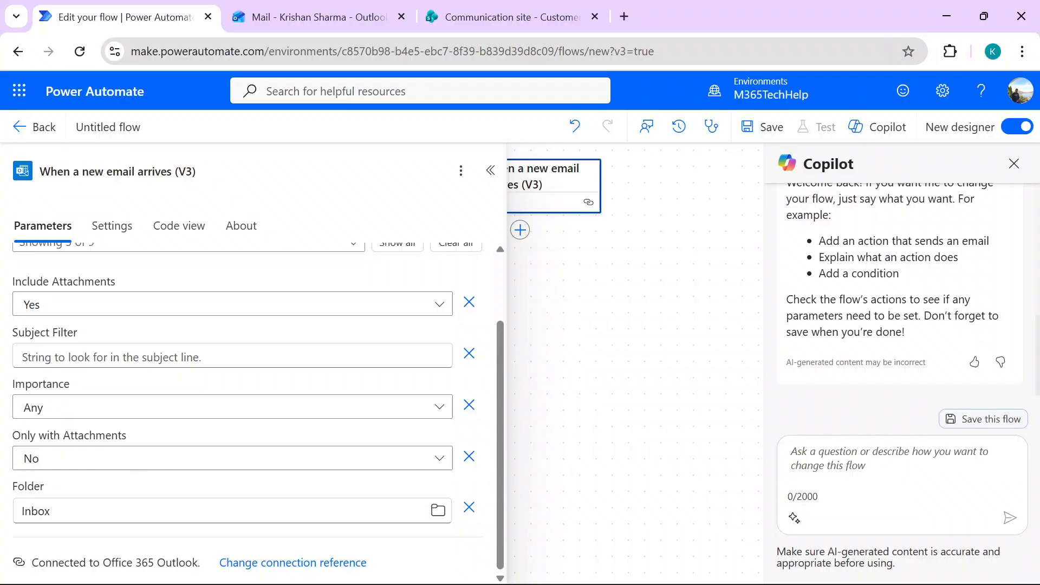
pyautogui.click(206, 357)
pyautogui.write('Custo')
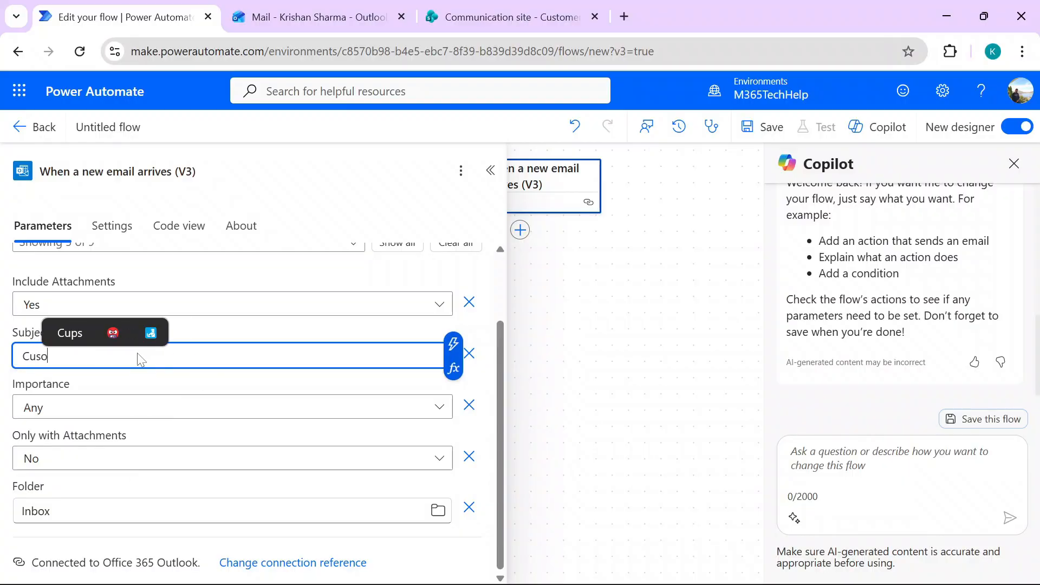
pyautogui.write('mer I')
pyautogui.write('orm')
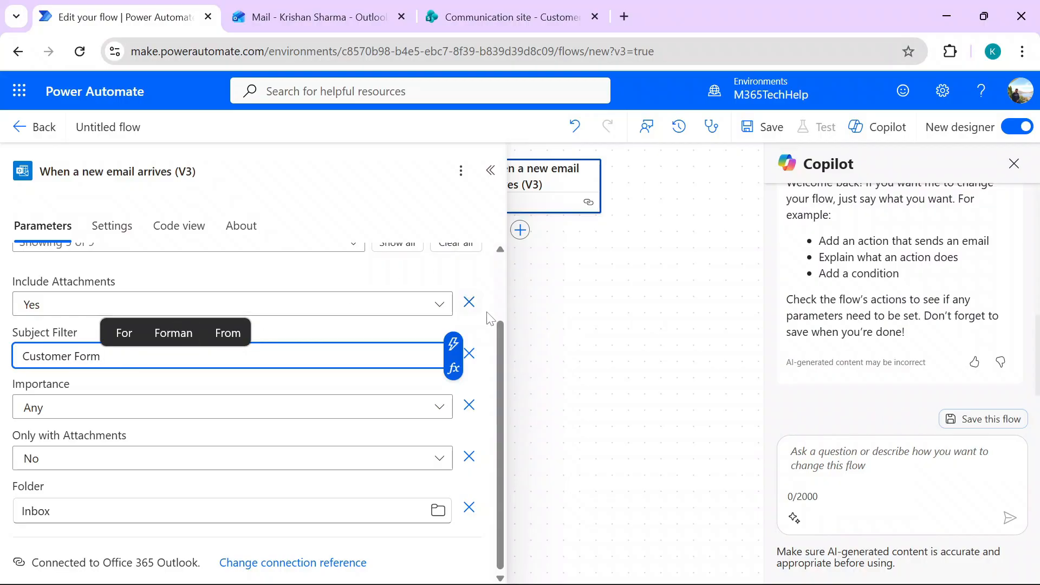
pyautogui.moveTo(496, 338); pyautogui.dragTo(496, 272)
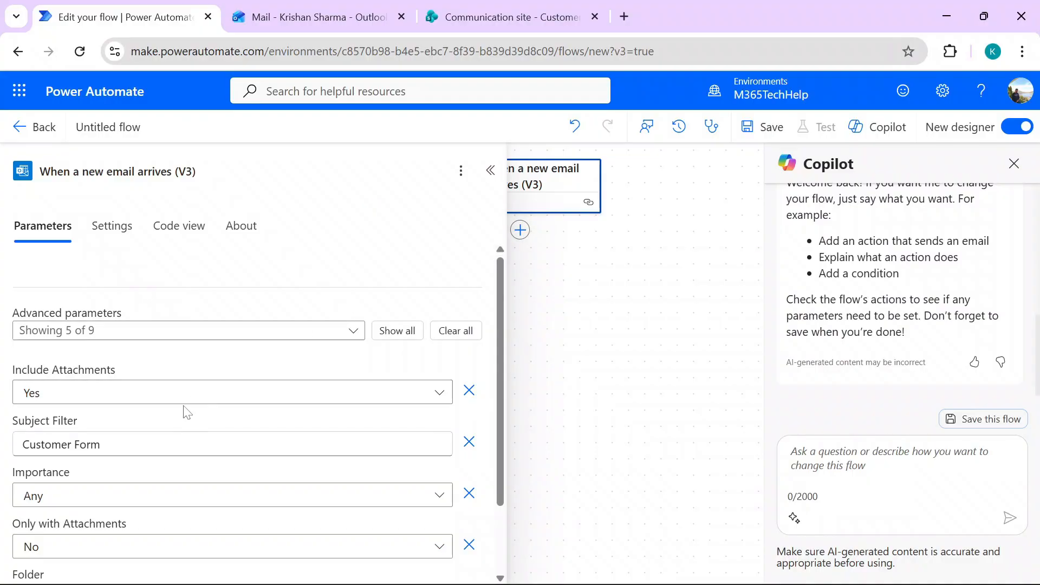
# Add the AI Builder action "Recognize text in image or document" after the email trigger
pyautogui.click(280, 7)
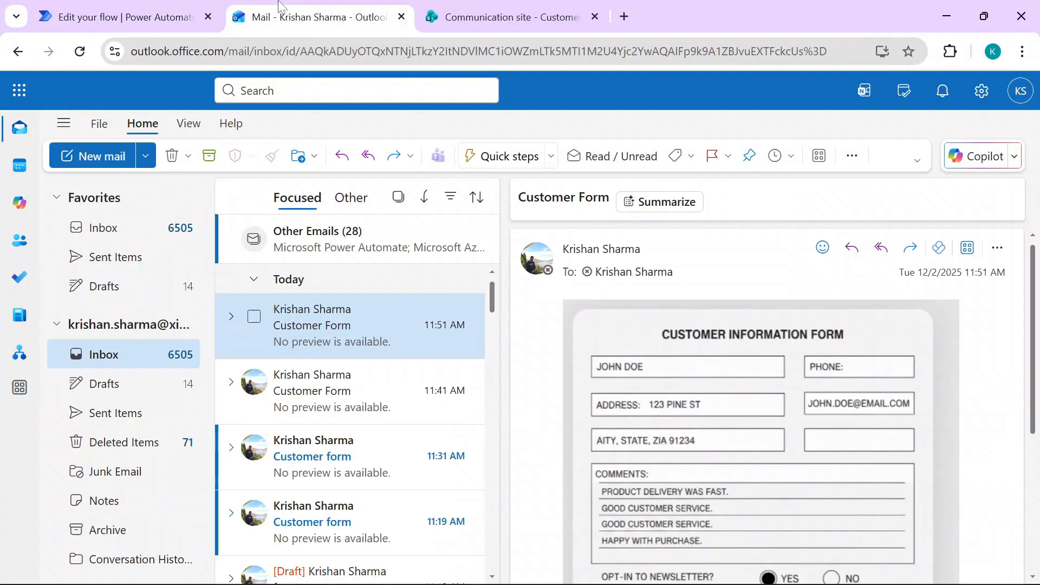
pyautogui.click(146, 8)
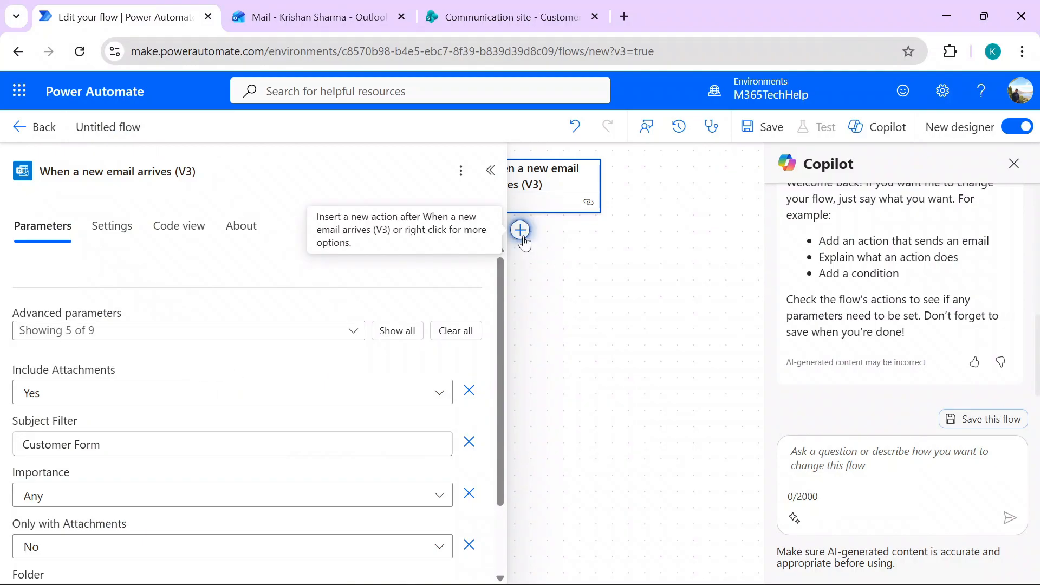
pyautogui.click(523, 238)
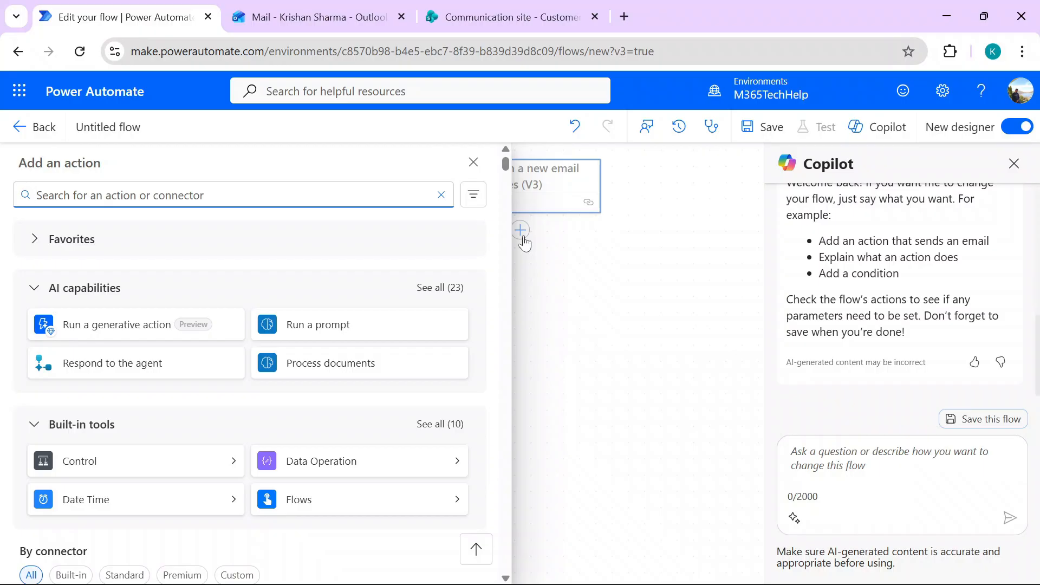
pyautogui.write('ai build')
pyautogui.press('BackSpace')
pyautogui.write('lder')
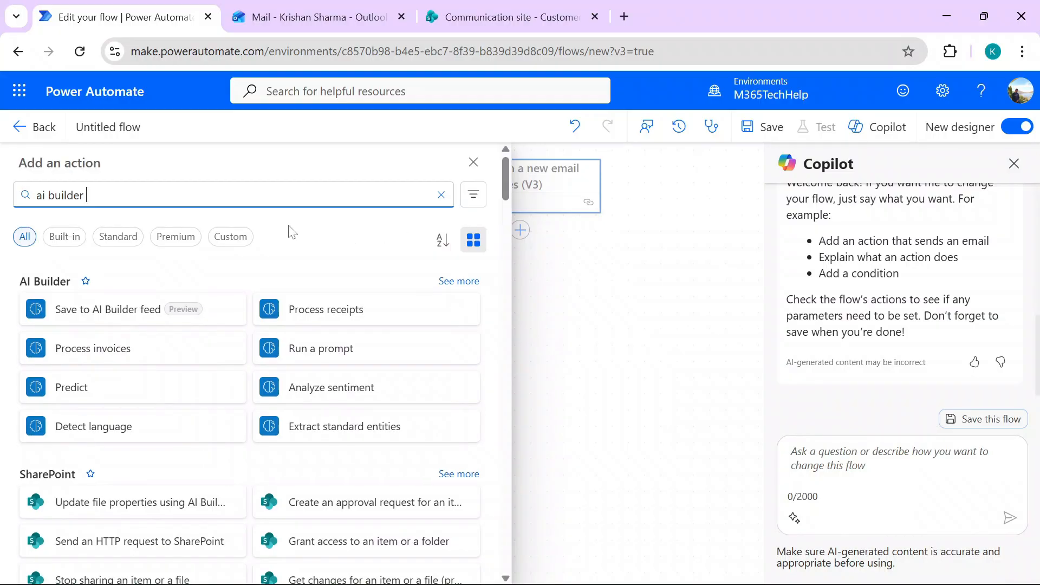
pyautogui.click(506, 187)
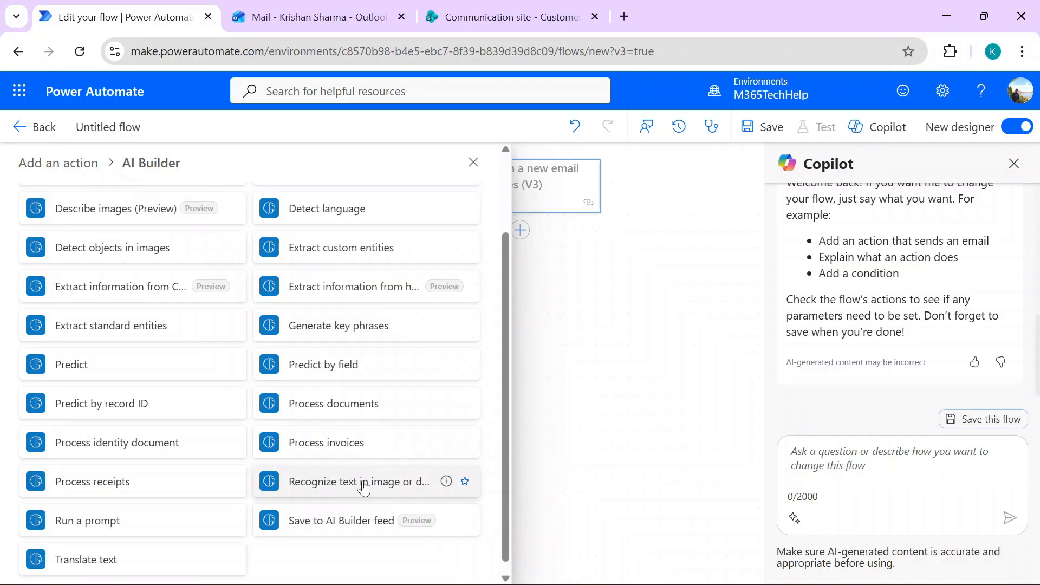
pyautogui.click(363, 488)
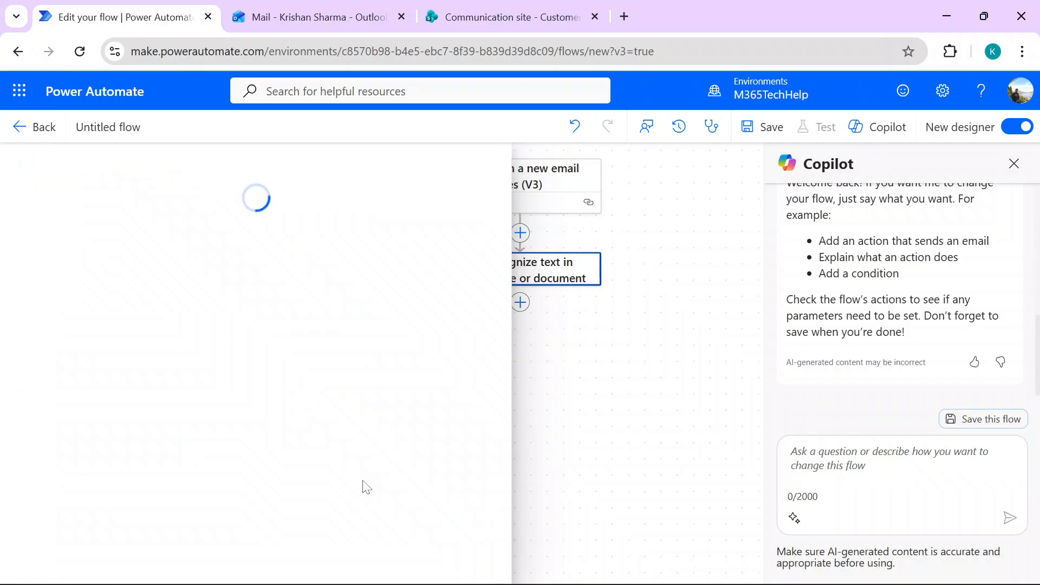
# Set the text recognition action's Image input to the email trigger's Attachments Content dynamic value
pyautogui.click(495, 284)
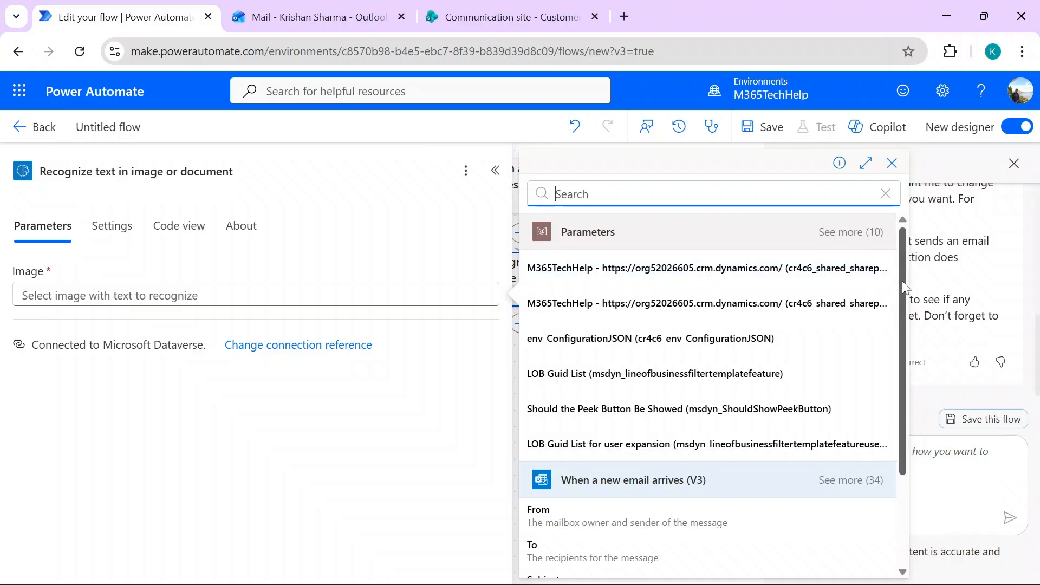
pyautogui.moveTo(902, 285); pyautogui.dragTo(908, 415)
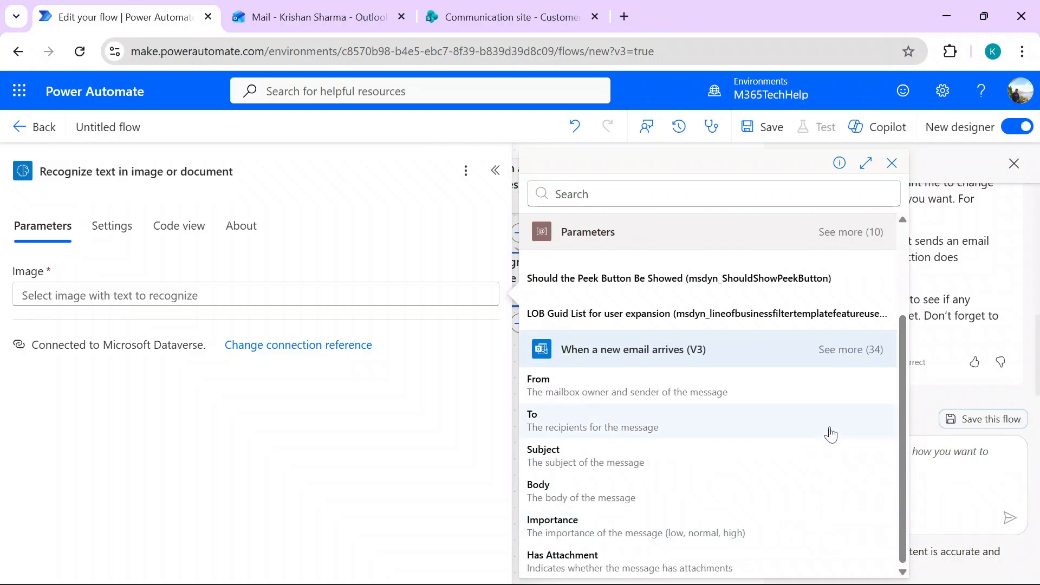
pyautogui.write('atta')
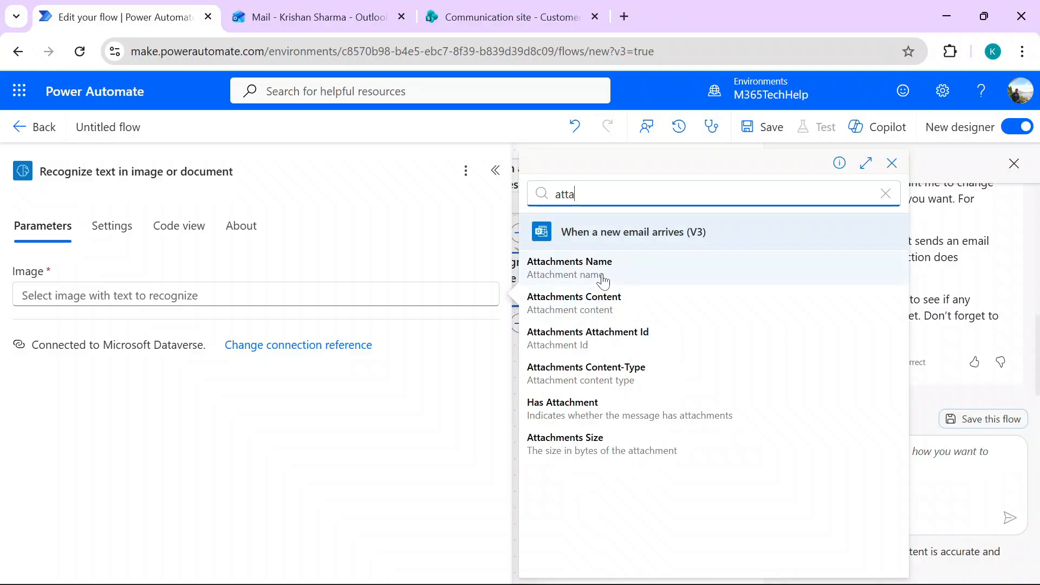
pyautogui.click(579, 314)
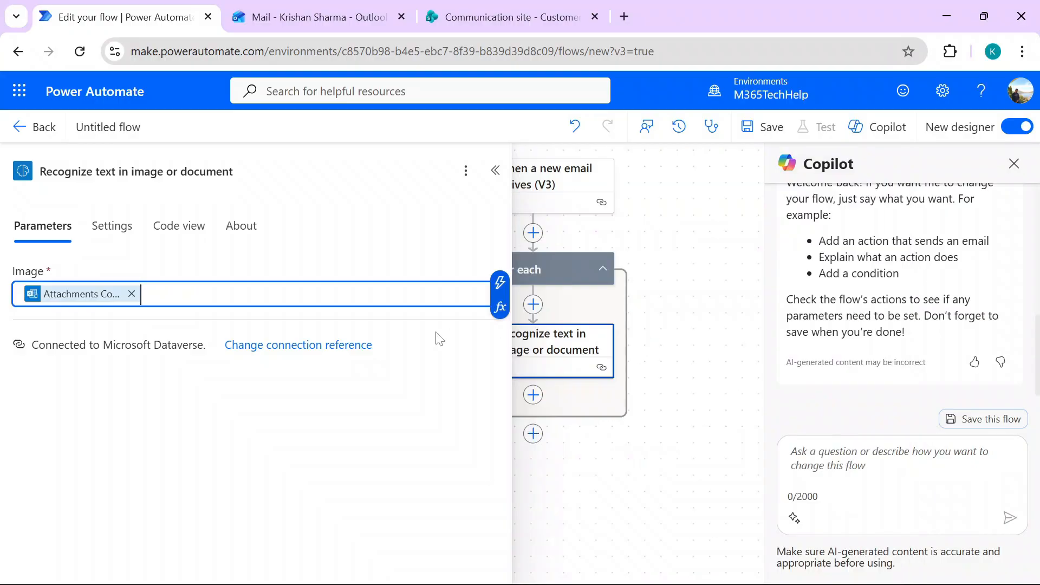
pyautogui.click(603, 307)
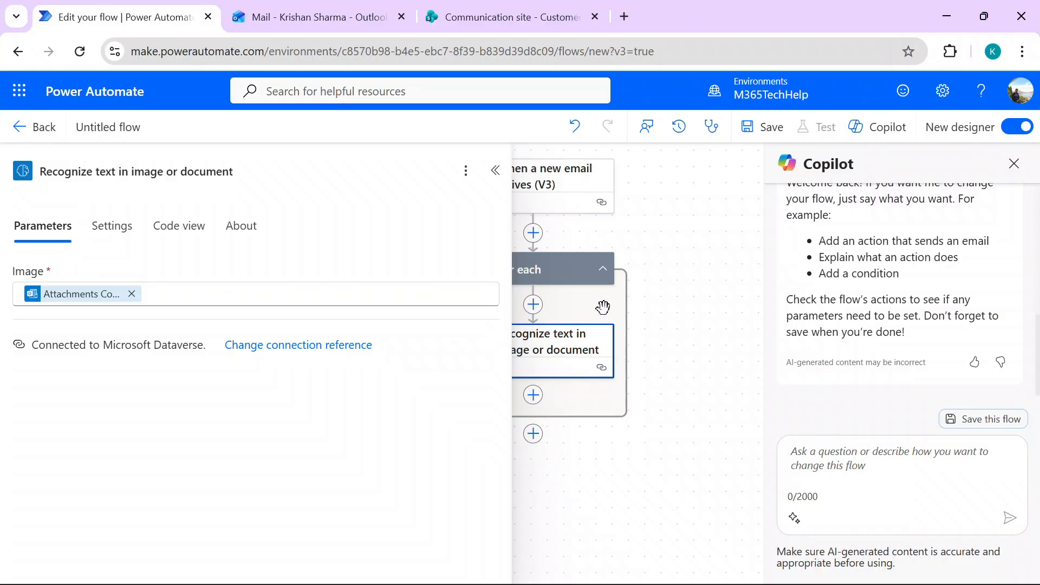
# Add an Initialize variable action between the email trigger and the For each loop
pyautogui.click(495, 171)
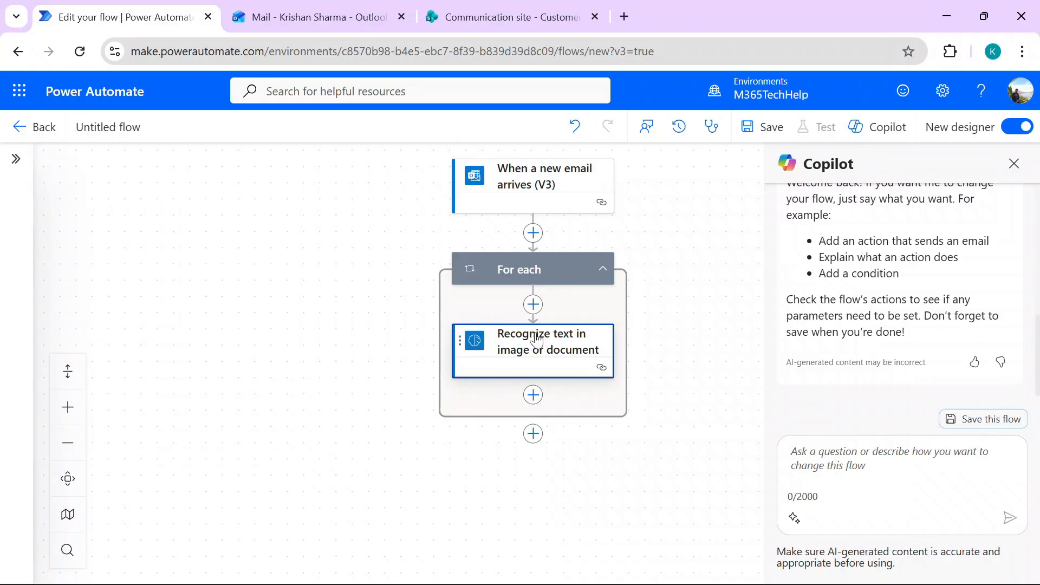
pyautogui.click(533, 233)
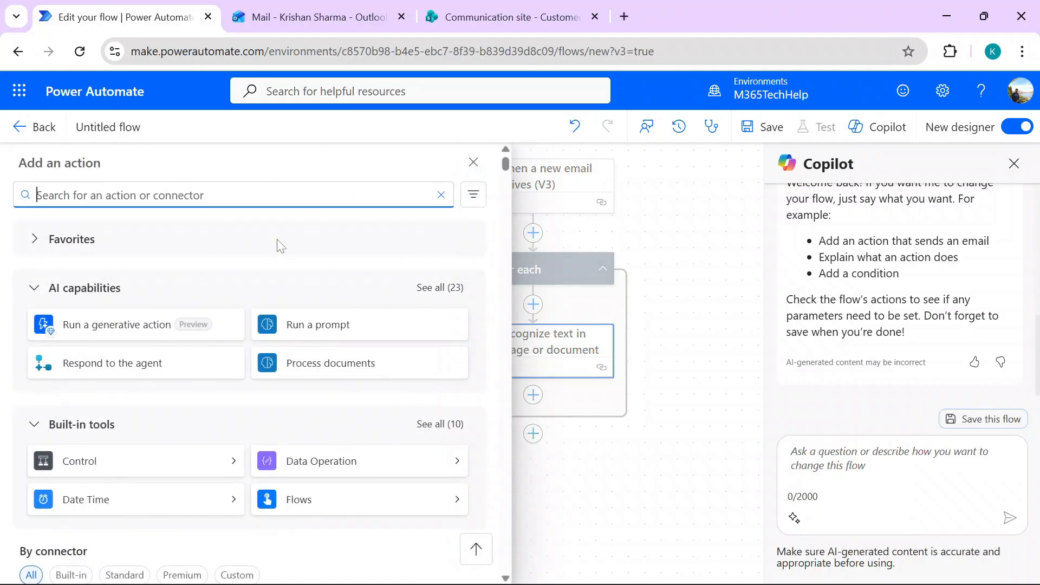
pyautogui.write('in')
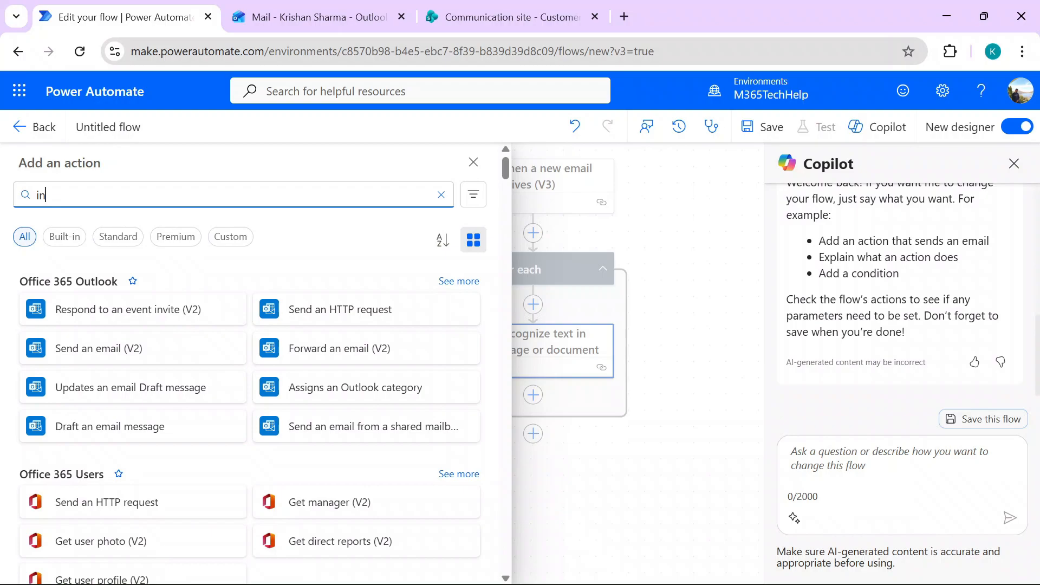
pyautogui.press('BackSpace')
pyautogui.press('BackSpace')
pyautogui.write('varibale')
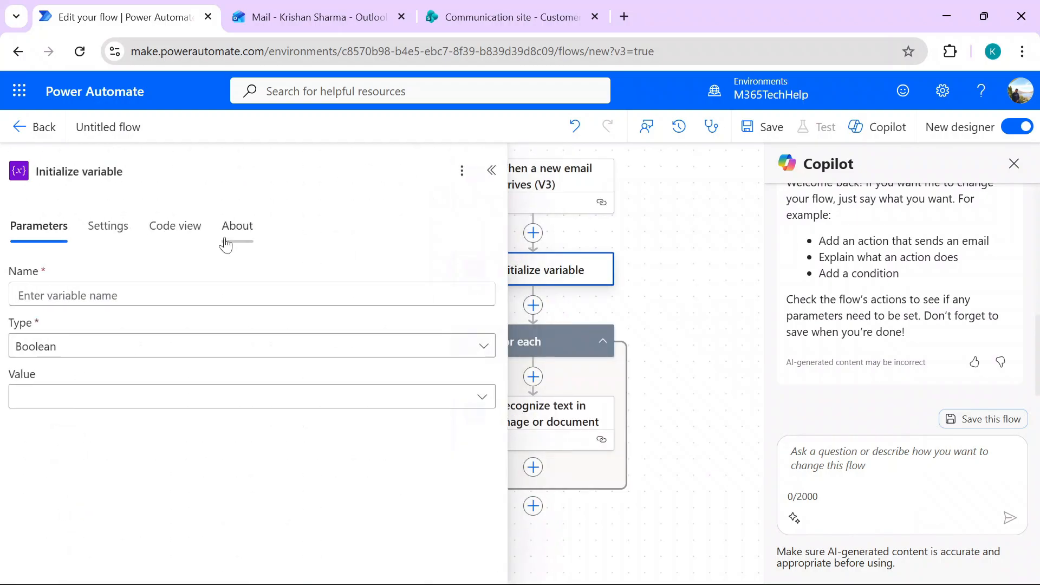
# Name the initialized variable "fulltext" and set its type to String, leaving the initial value empty
pyautogui.click(212, 295)
pyautogui.write('fullt')
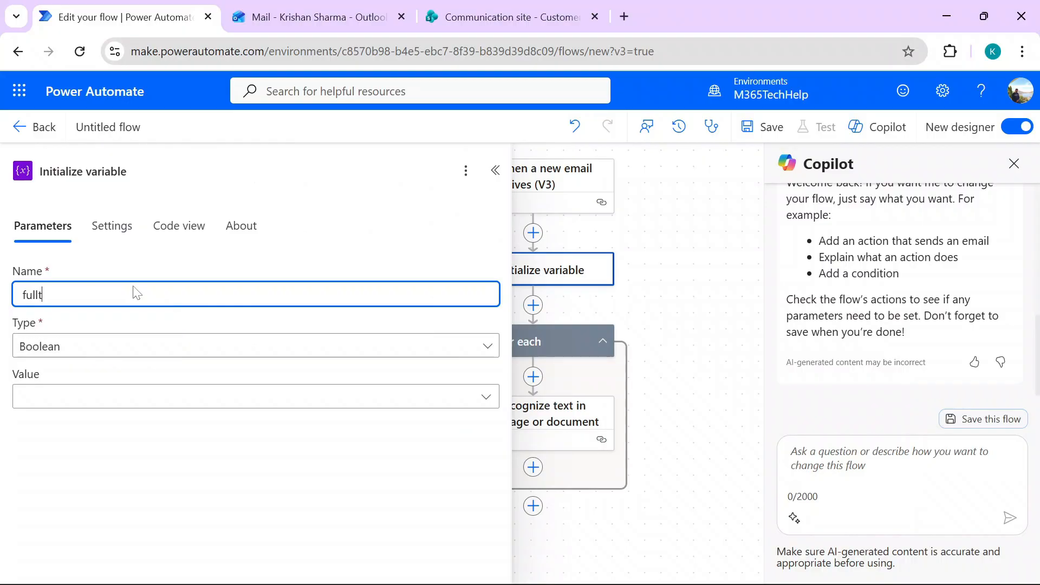
pyautogui.write('ext')
pyautogui.click(86, 349)
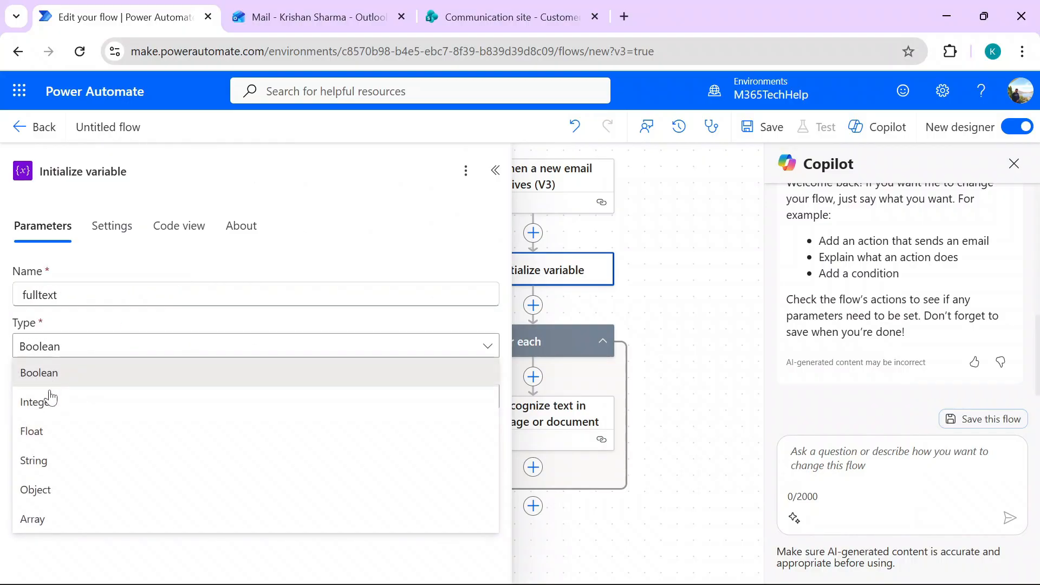
pyautogui.click(32, 460)
pyautogui.click(216, 398)
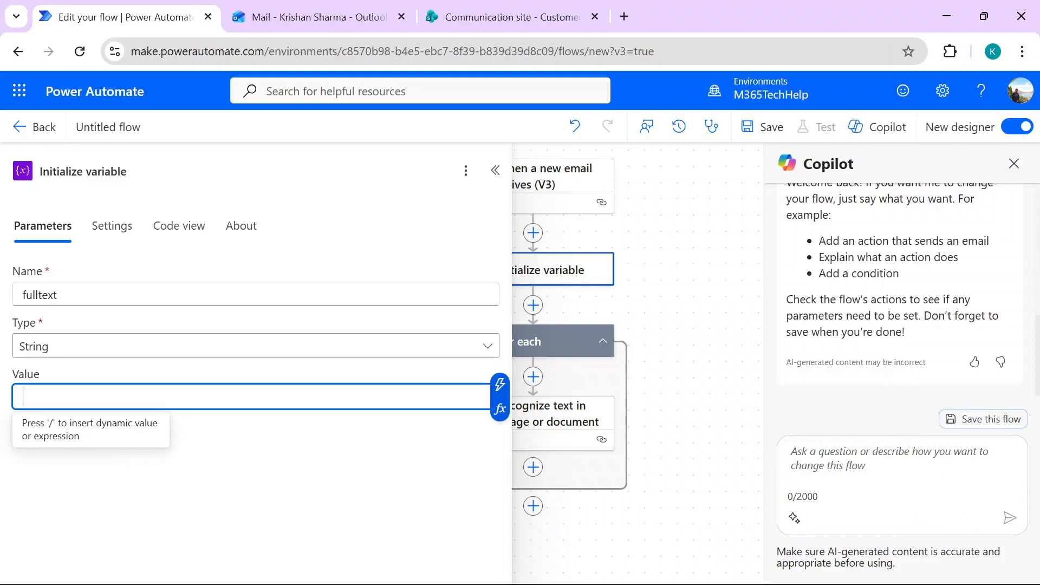
pyautogui.click(534, 466)
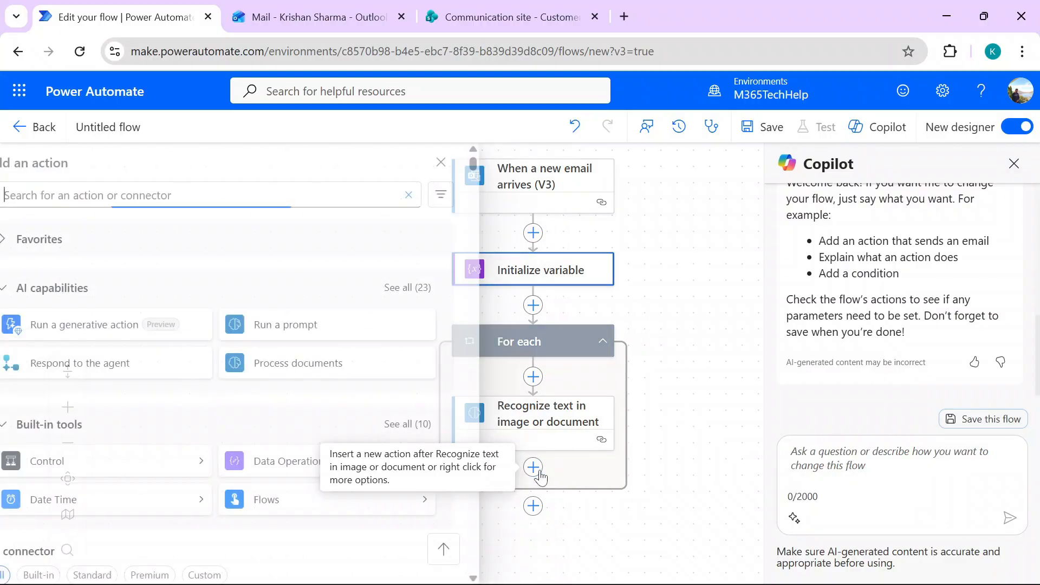
pyautogui.click(682, 331)
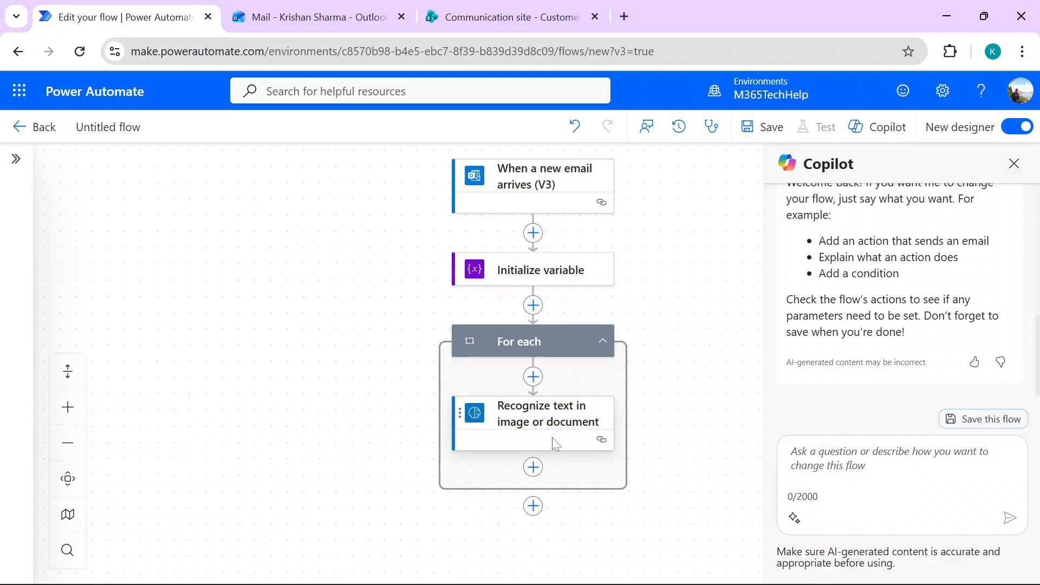
pyautogui.click(534, 467)
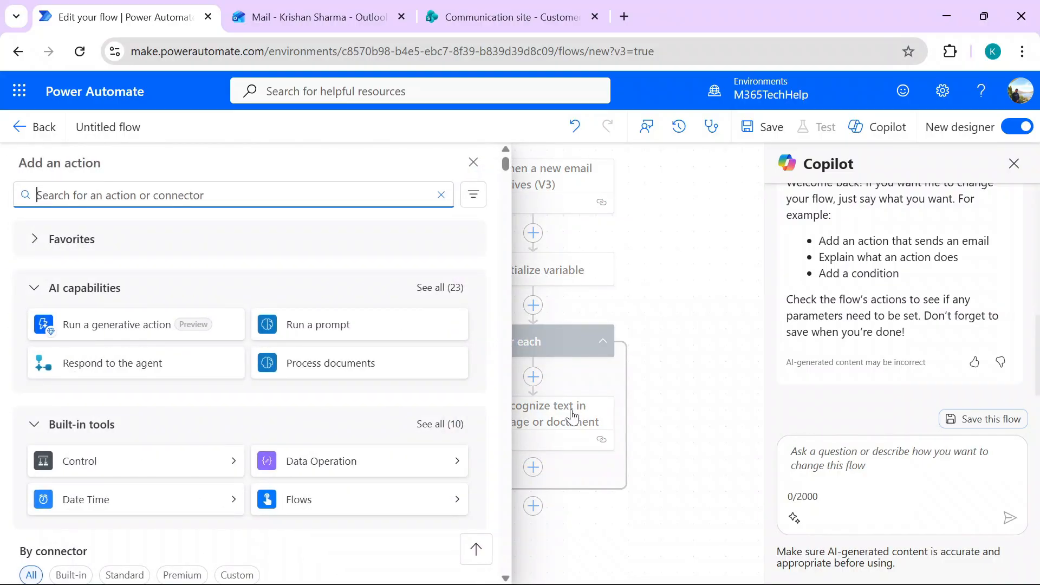
pyautogui.click(572, 416)
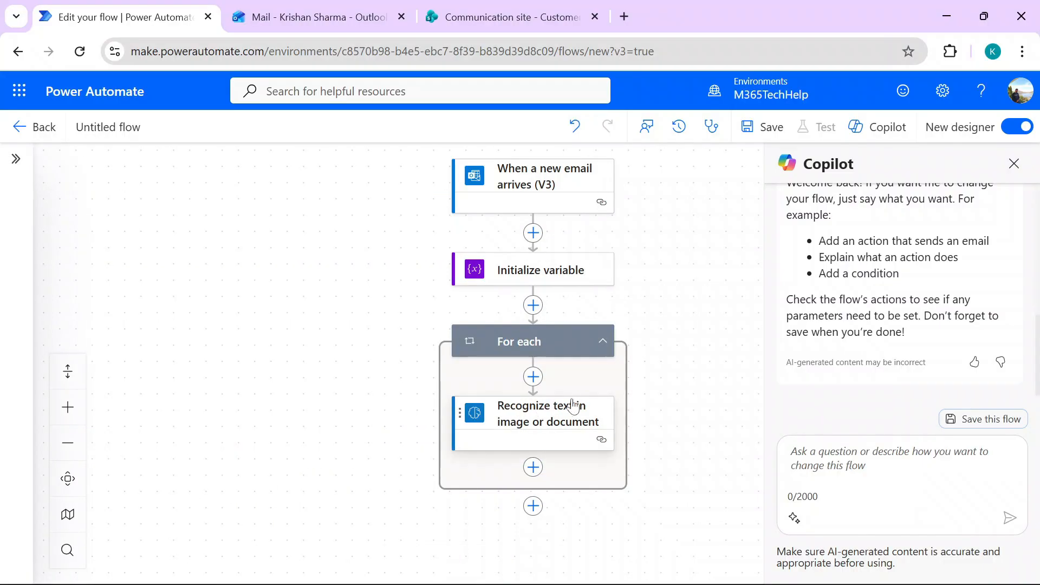
# Add a Set variable action after the text recognition action inside the For each loop, targeting the fulltext variable
pyautogui.click(534, 467)
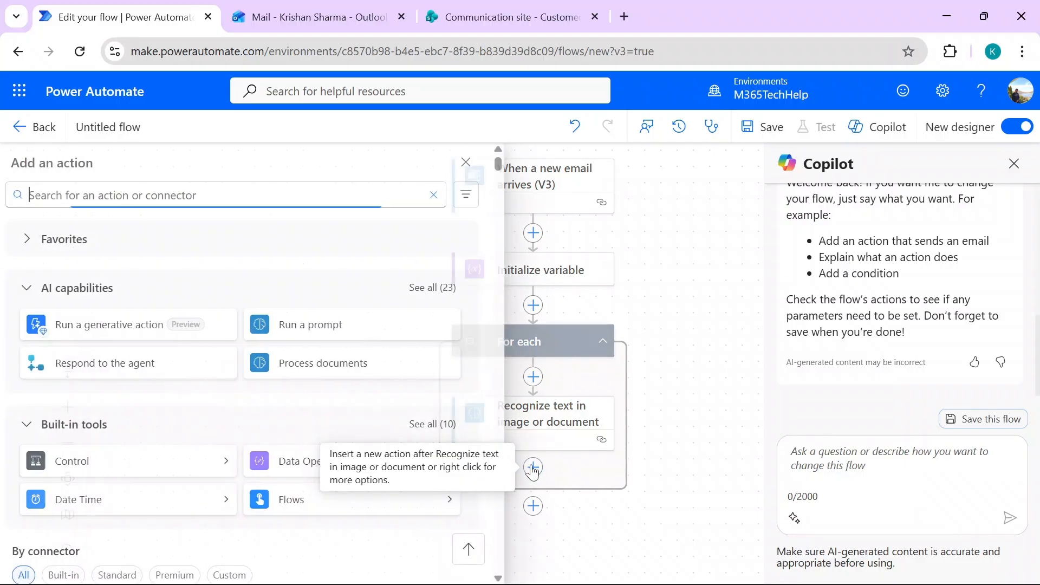
pyautogui.write('set ')
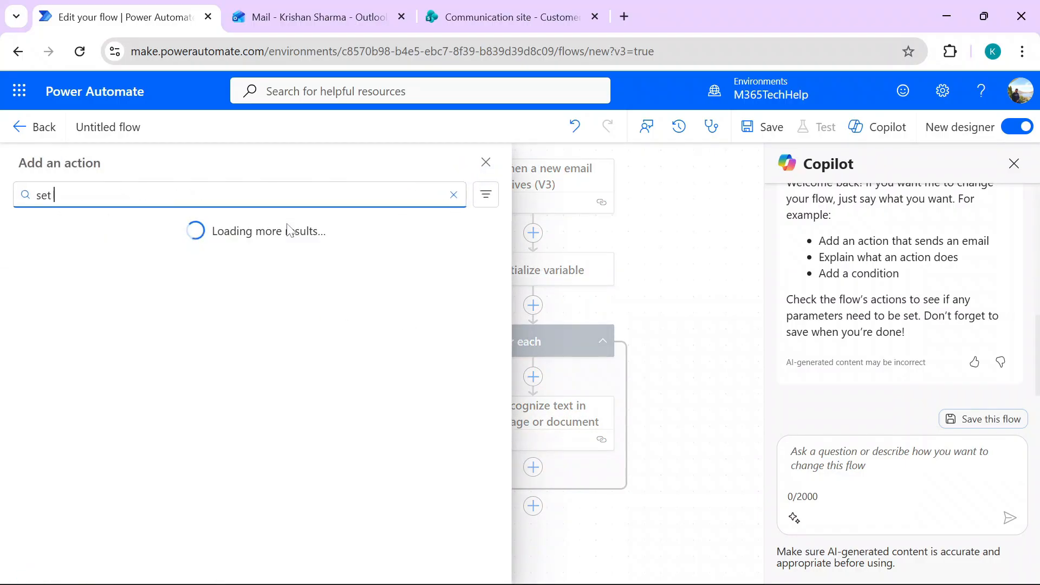
pyautogui.write('var')
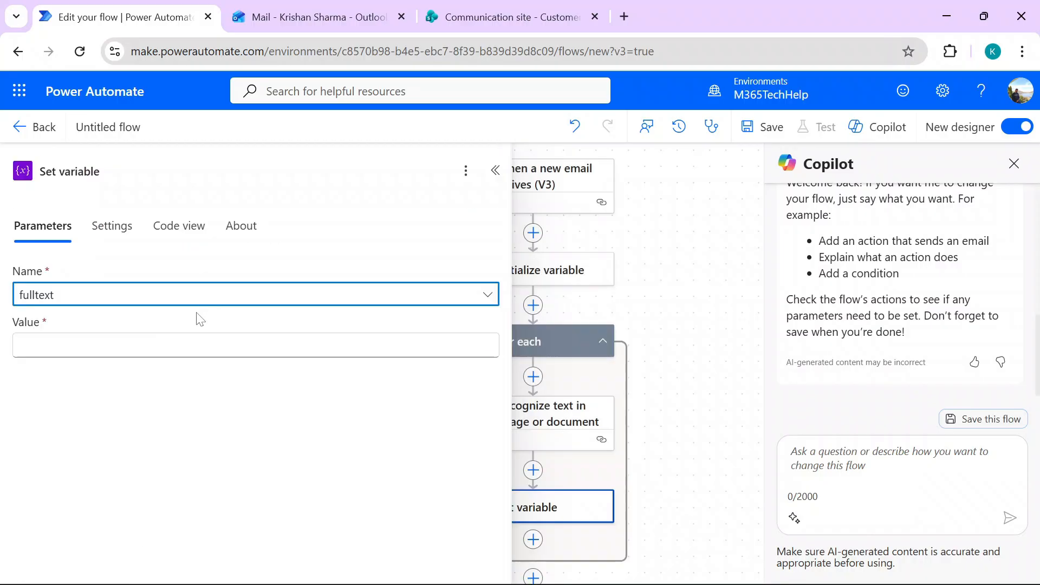
# Set the Set variable action's value to the "Full text of the document" dynamic value from the text recognition action
pyautogui.click(22, 345)
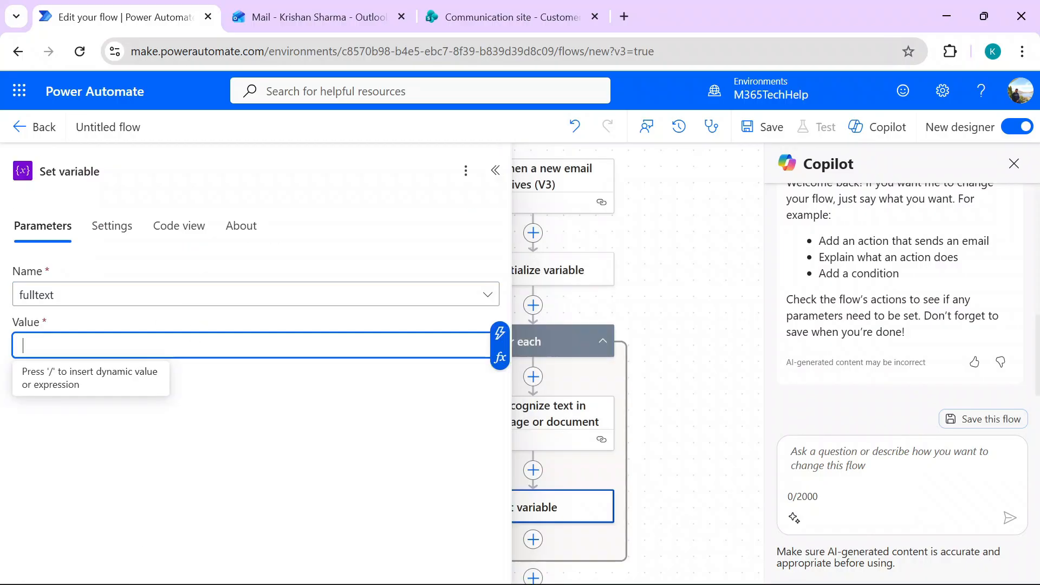
pyautogui.click(498, 341)
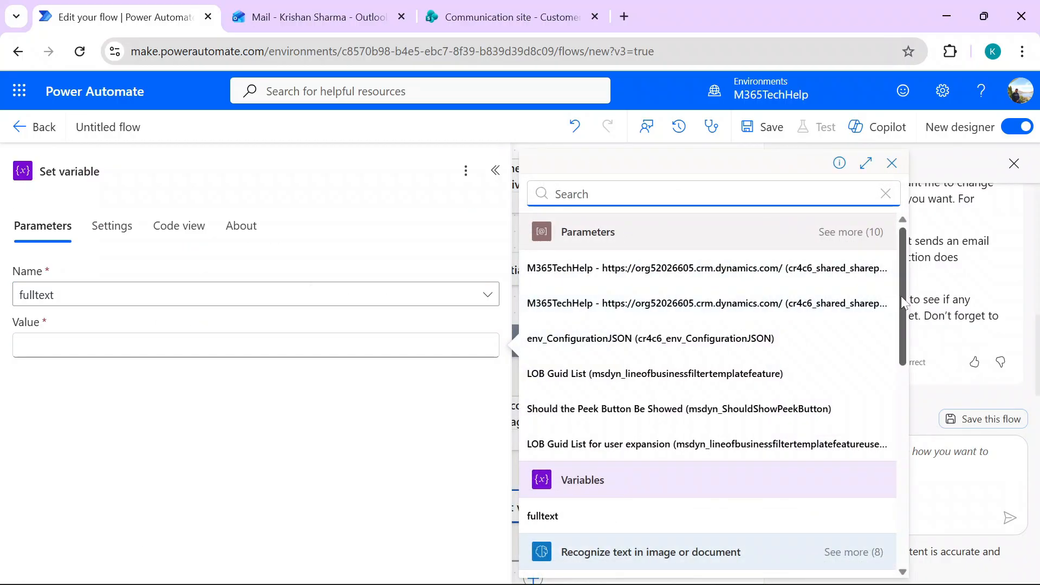
pyautogui.moveTo(902, 298); pyautogui.dragTo(916, 378)
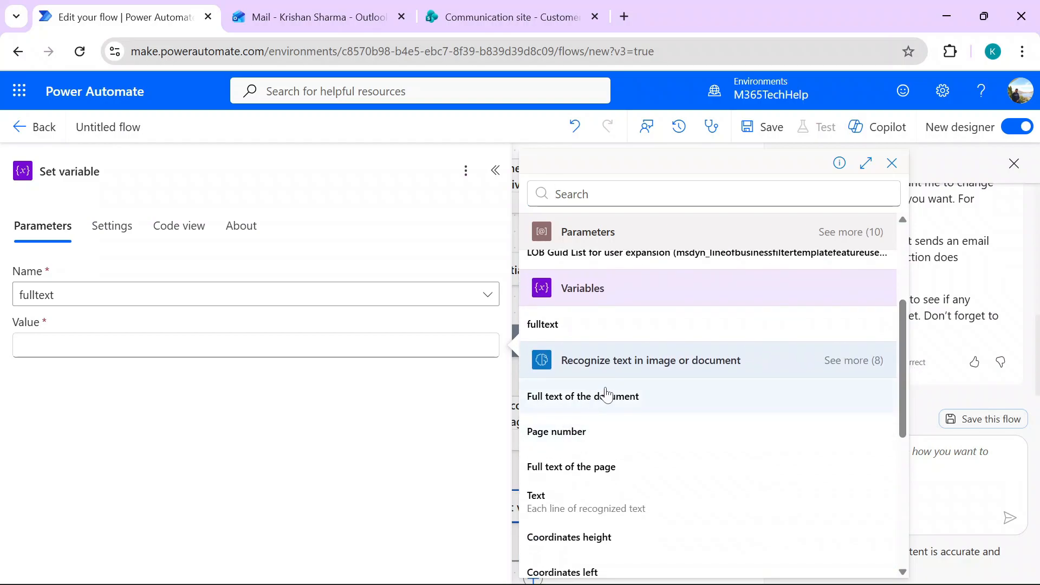
pyautogui.click(591, 402)
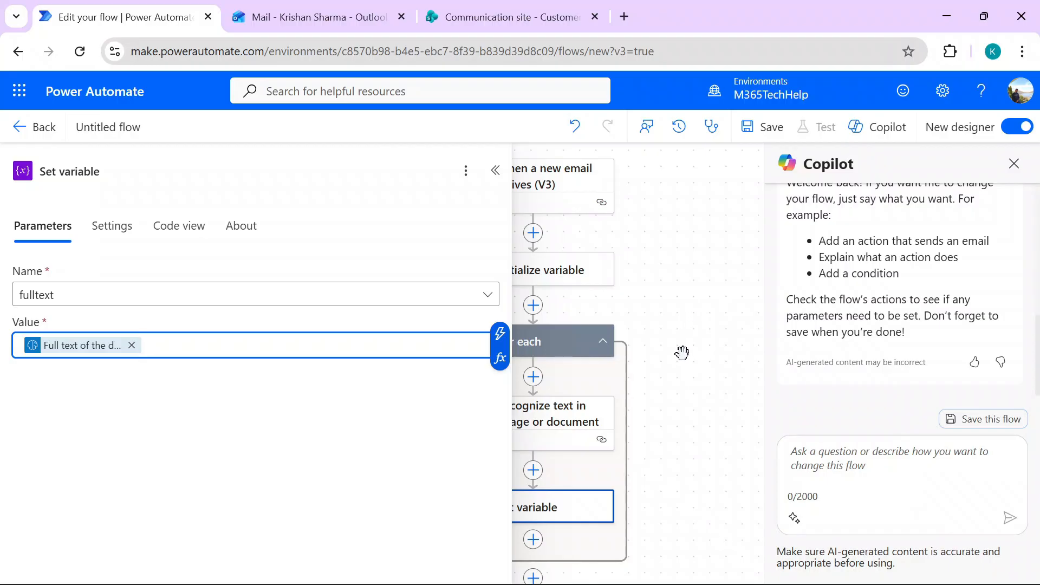
pyautogui.moveTo(682, 352); pyautogui.dragTo(689, 256)
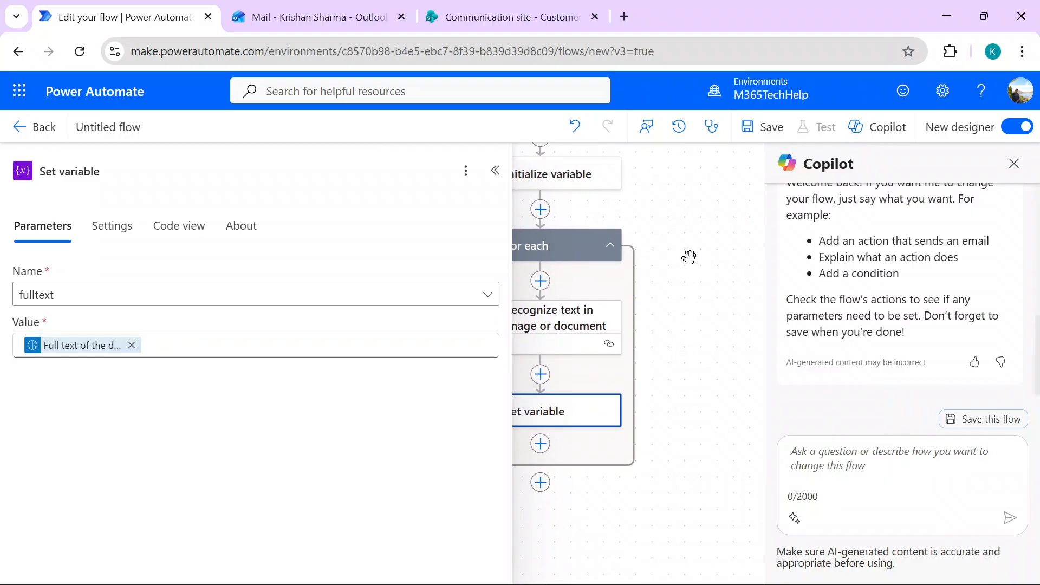
pyautogui.click(677, 371)
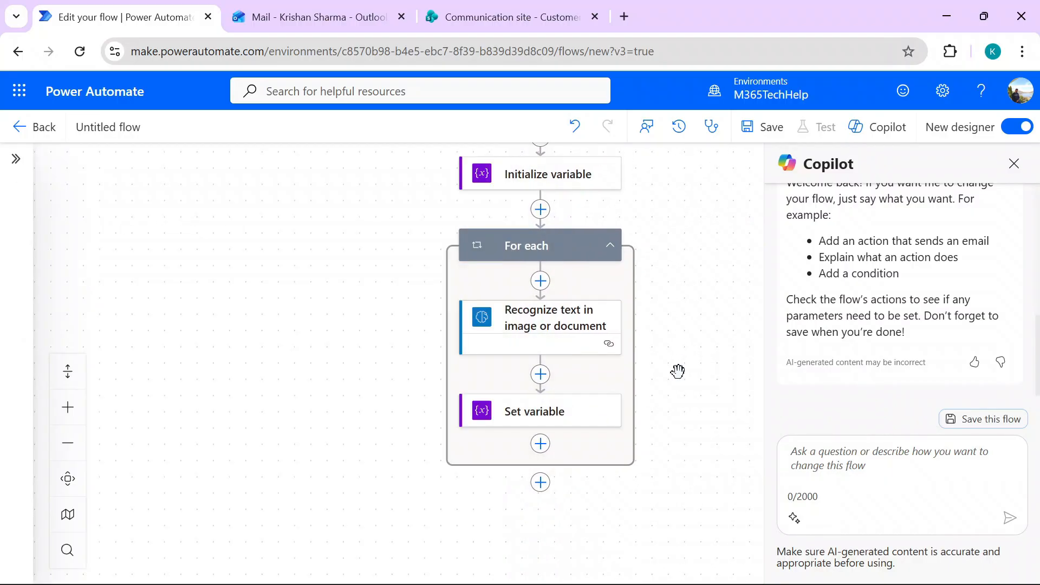
# Add the AI Builder action "Run a prompt" after the For each loop
pyautogui.click(541, 482)
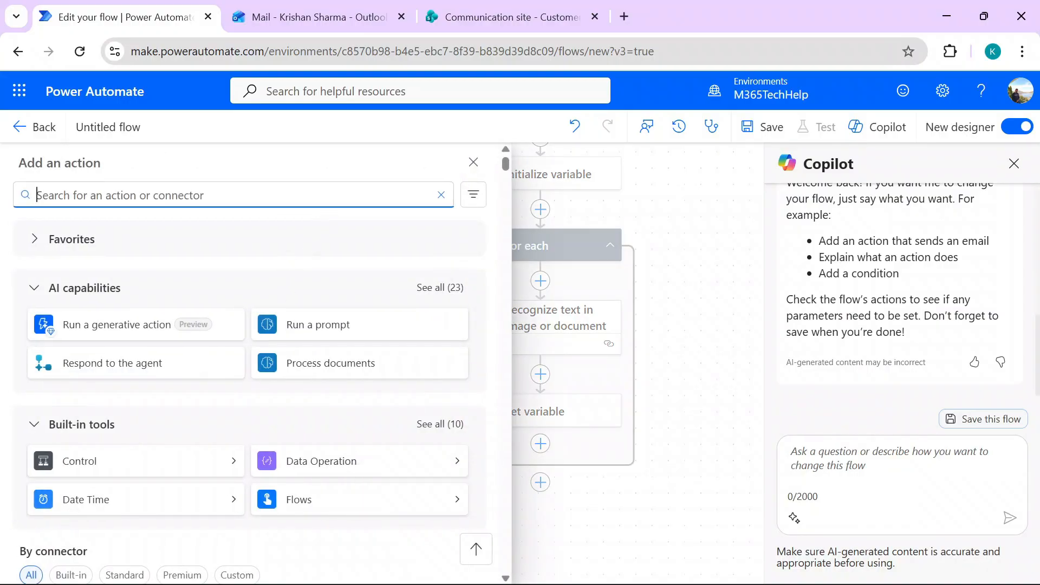
pyautogui.write('ai builder')
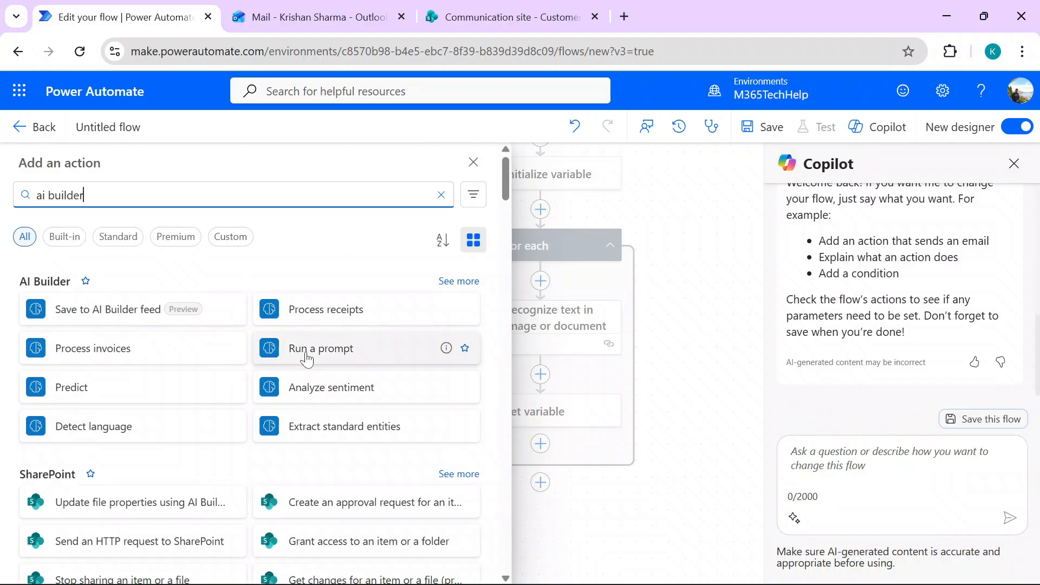
pyautogui.click(307, 356)
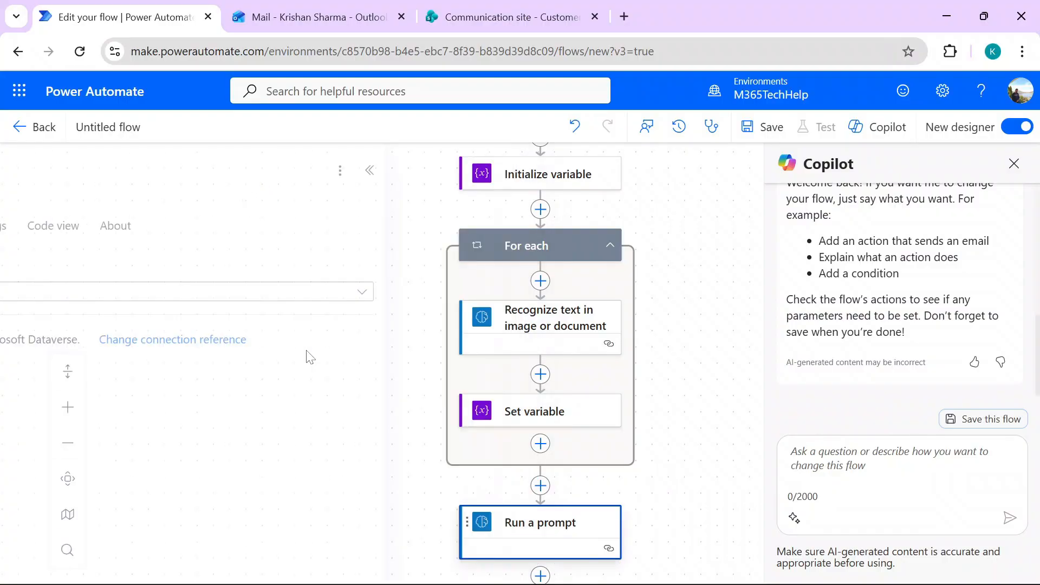
# Create a new custom prompt for the Run a prompt action and name it "Extract Customer Info"
pyautogui.click(168, 291)
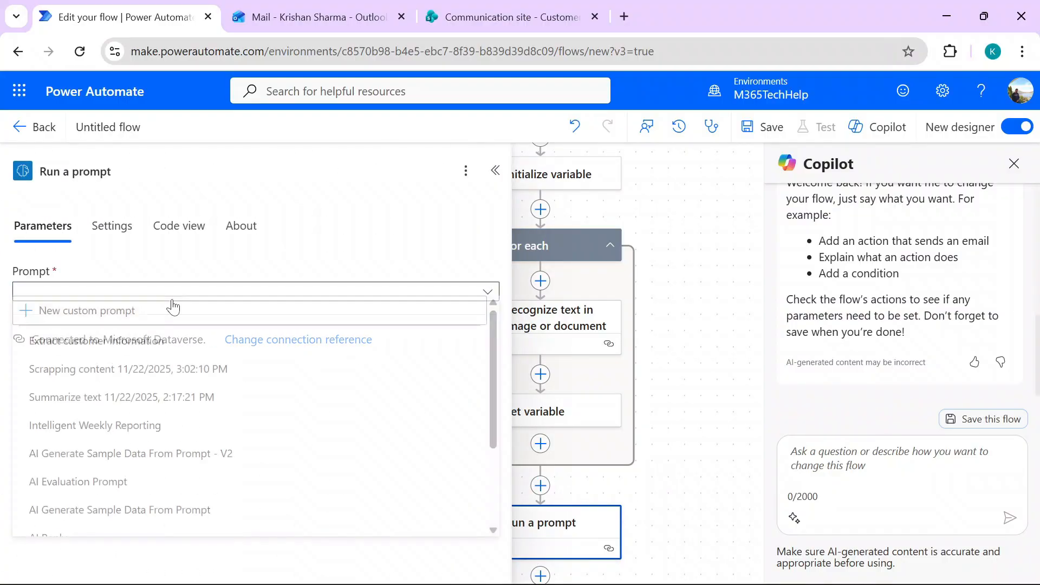
pyautogui.click(113, 317)
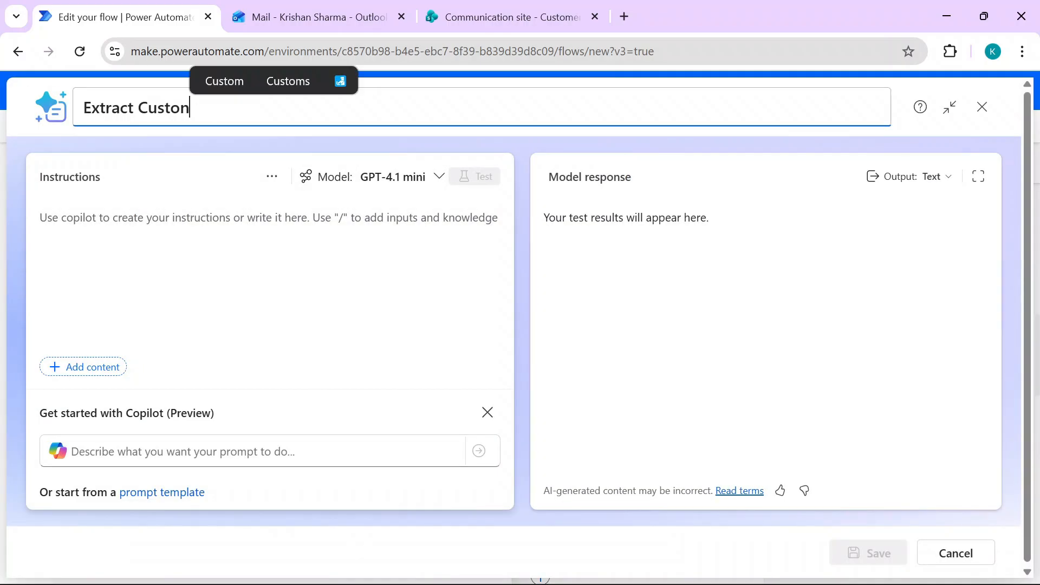
pyautogui.press('BackSpace')
pyautogui.write('mer Info')
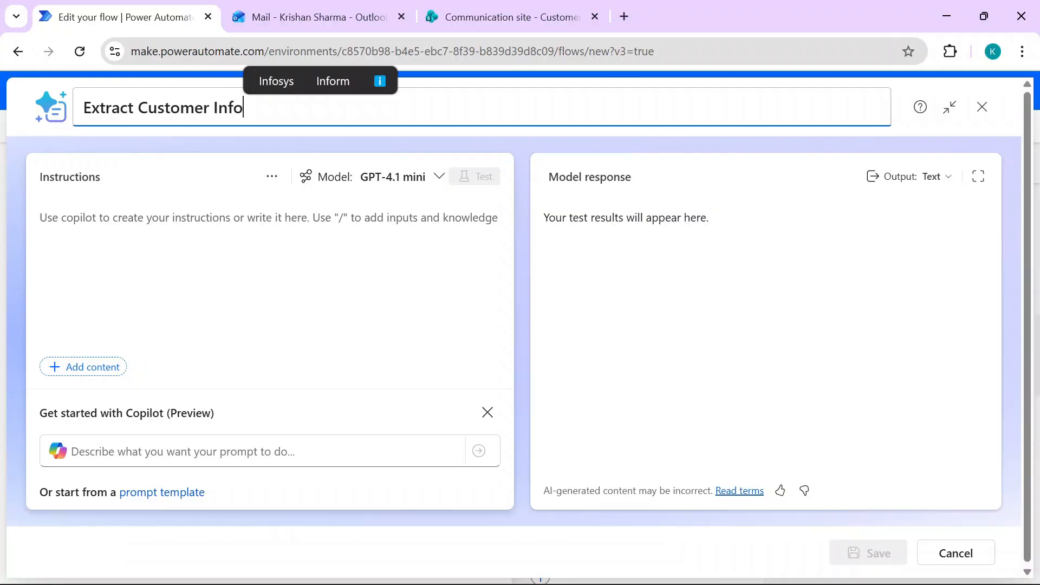
# Begin the prompt instructions with "Extract the information from" followed by a Text input
pyautogui.click(41, 218)
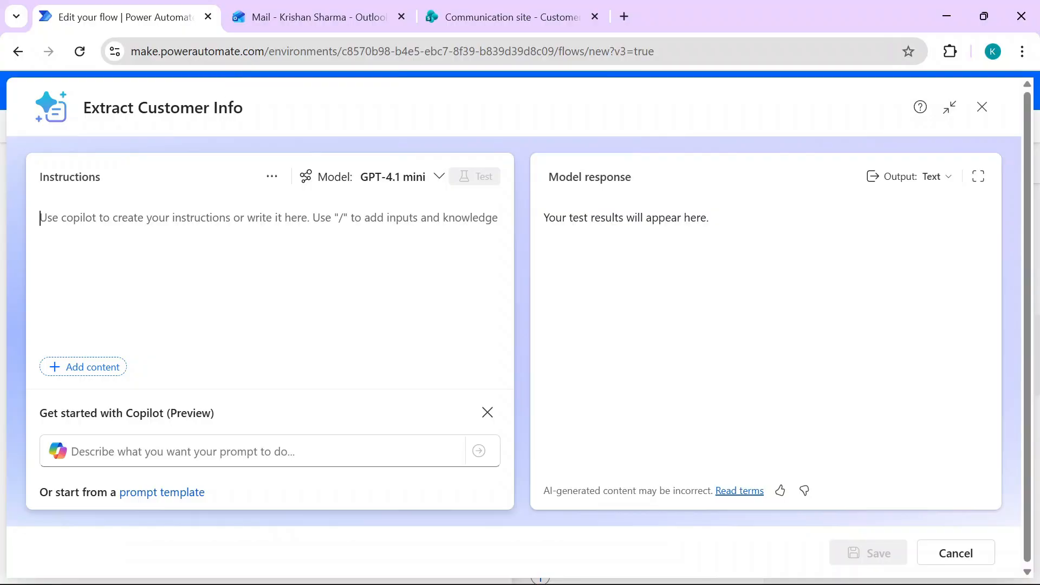
pyautogui.write('Extract ')
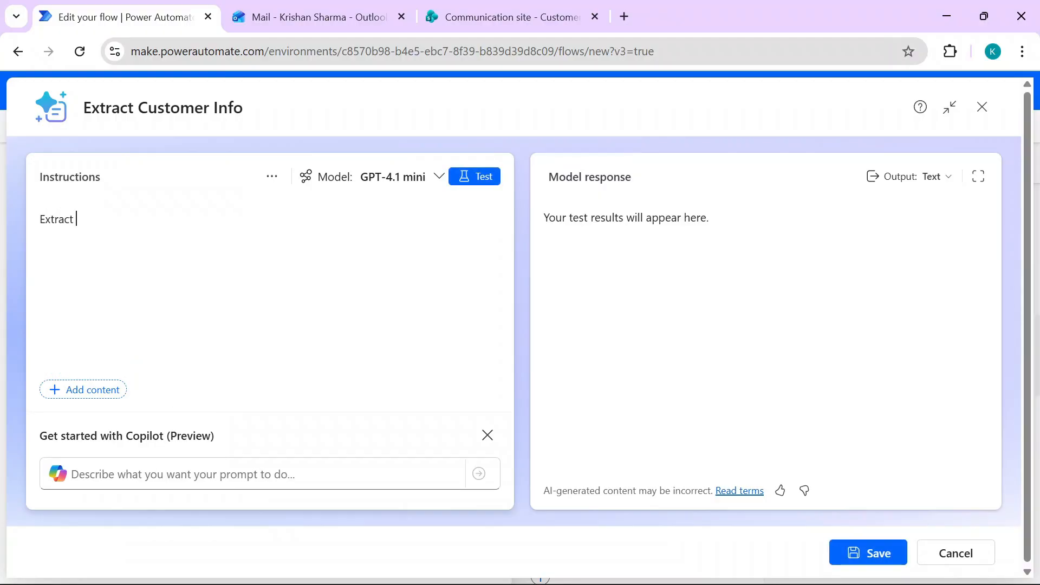
pyautogui.write('the information from')
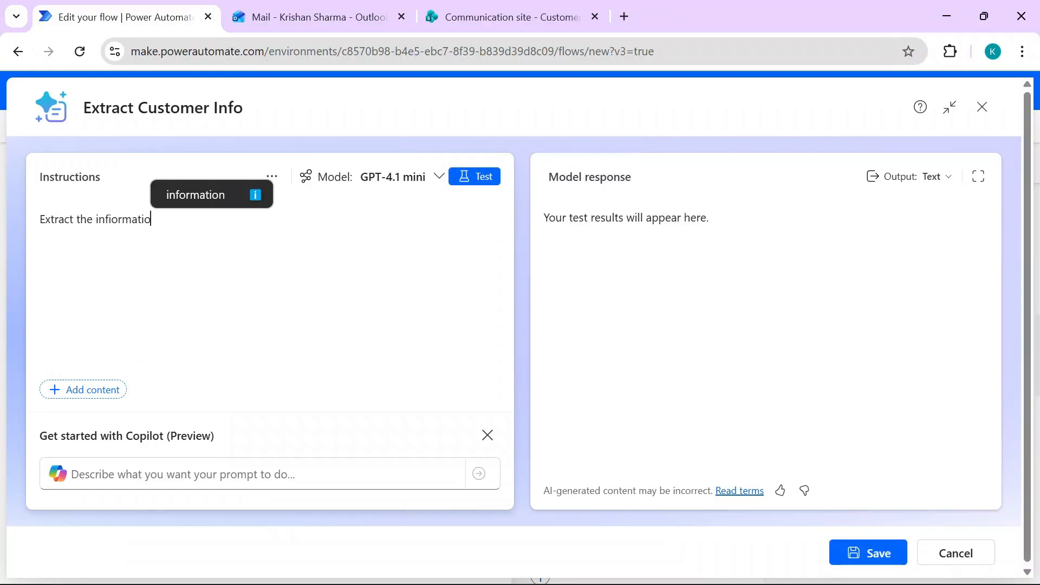
pyautogui.click(103, 397)
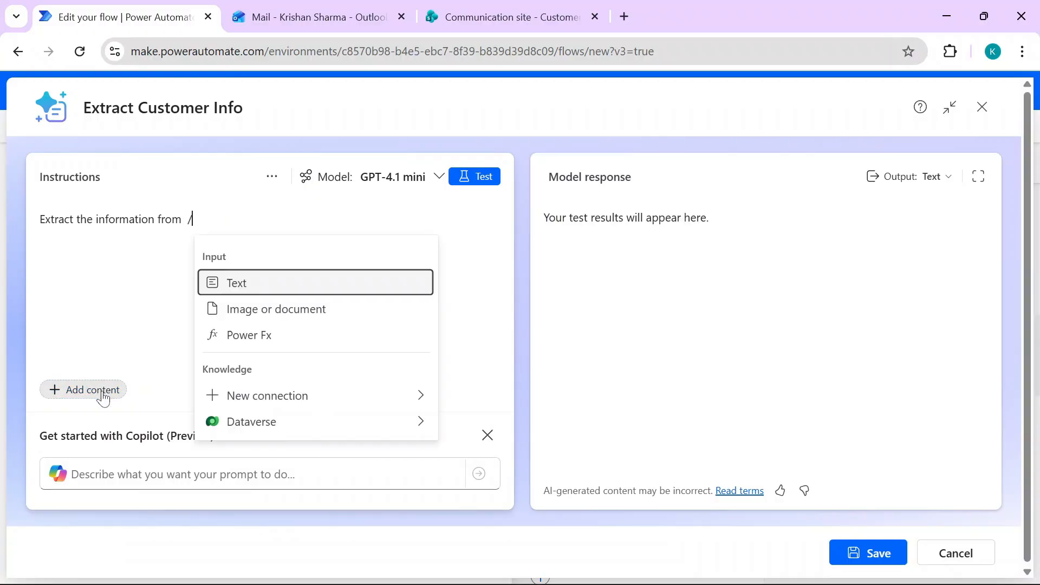
pyautogui.click(280, 286)
# Continue the instructions after the text input with ", make a json as below"
pyautogui.click(269, 219)
pyautogui.write(', make a json ')
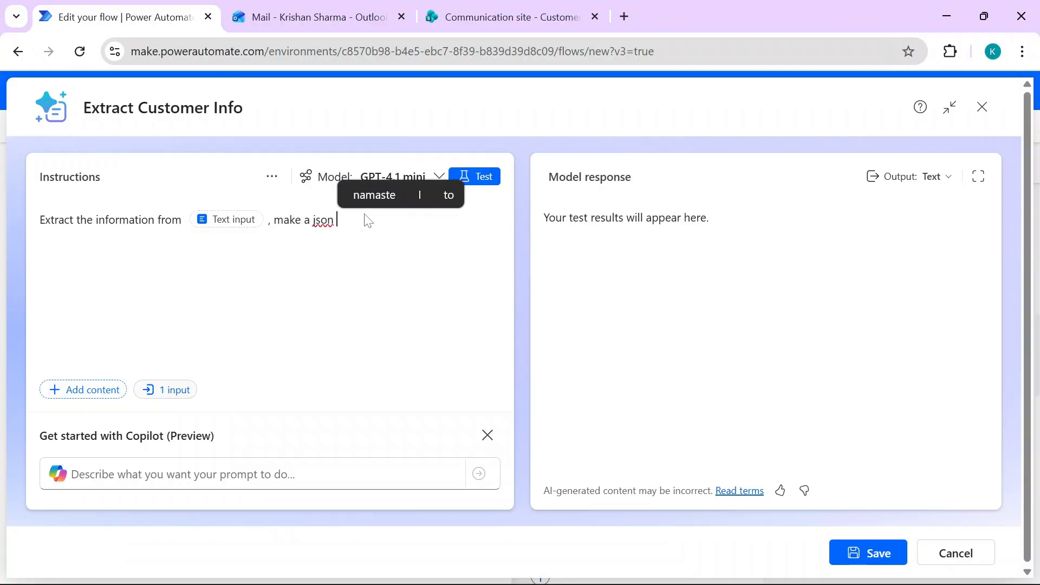
pyautogui.write('as below')
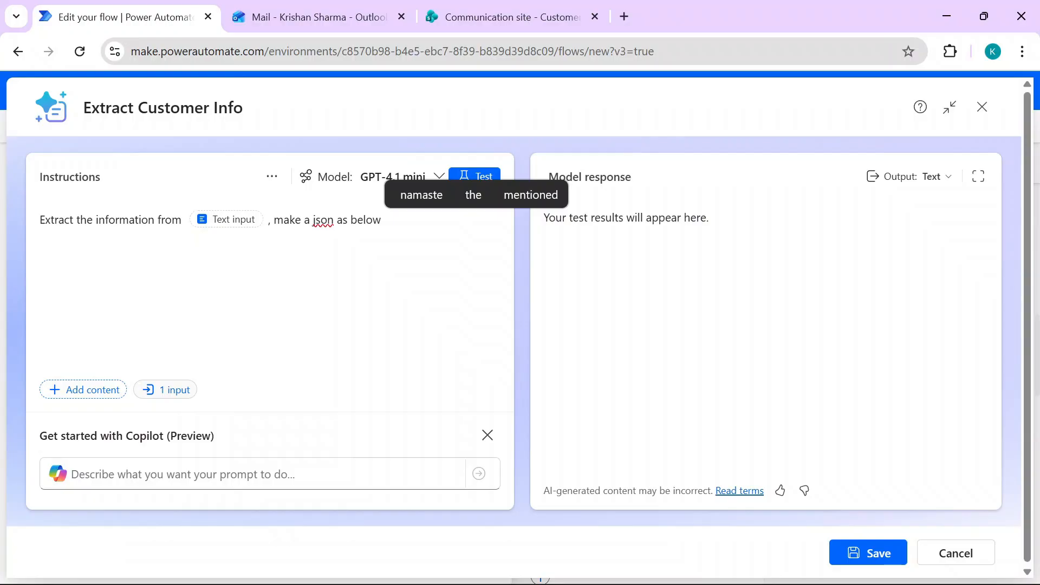
# Add a JSON template below the instructions with empty CustomerName and Address properties and OptInForNewsLetter set to "Yes"
pyautogui.press('Return')
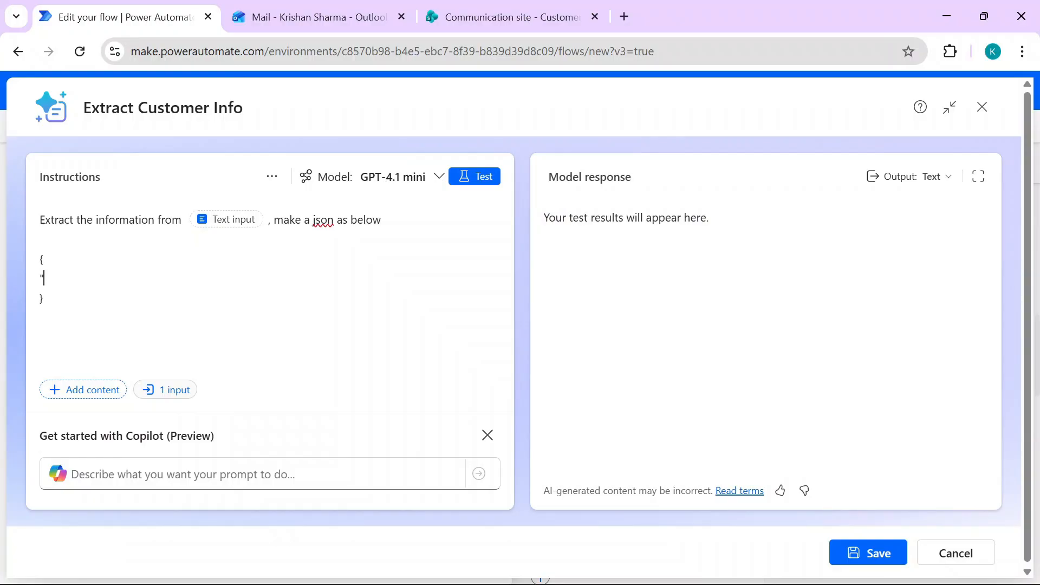
pyautogui.write('CustomerName":"", "')
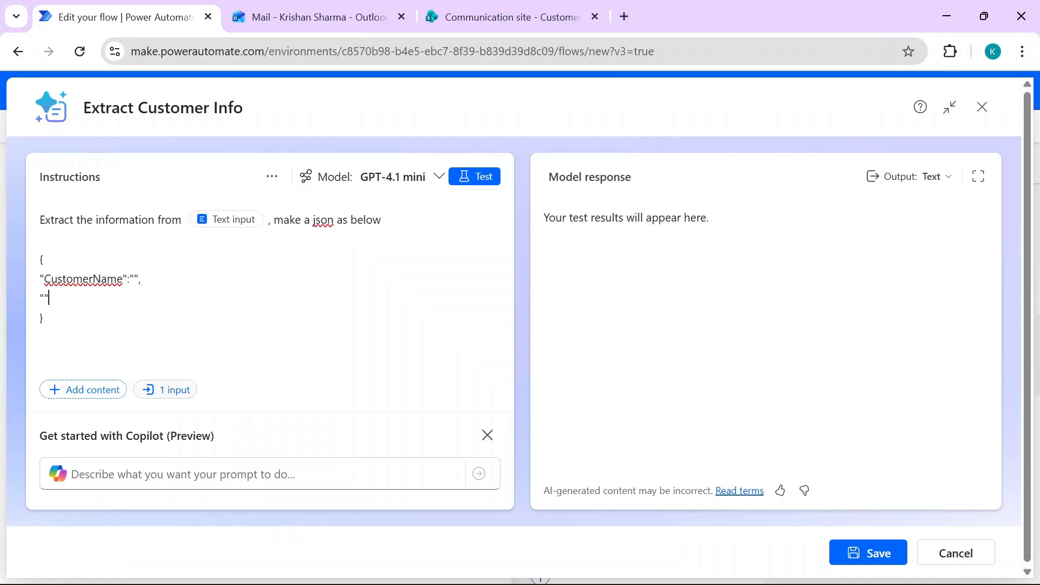
pyautogui.write('Address":"", "OptInFo')
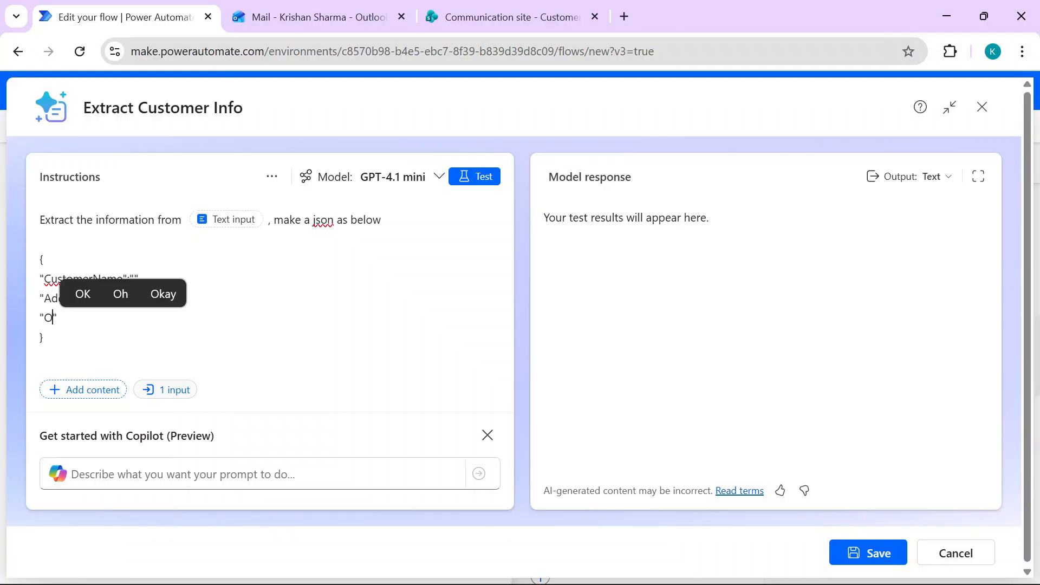
pyautogui.write('rNew')
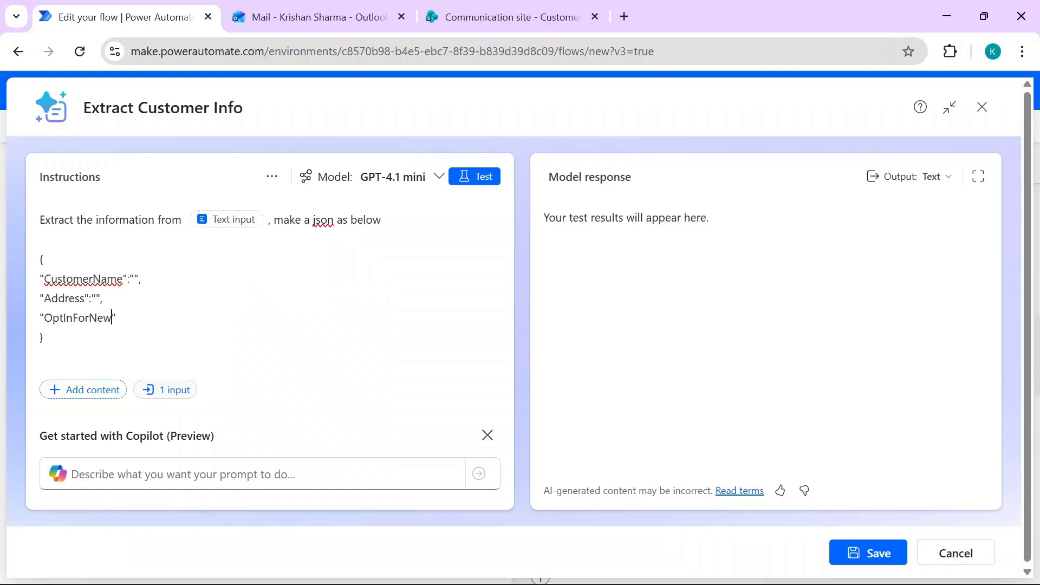
pyautogui.write('sLetter":')
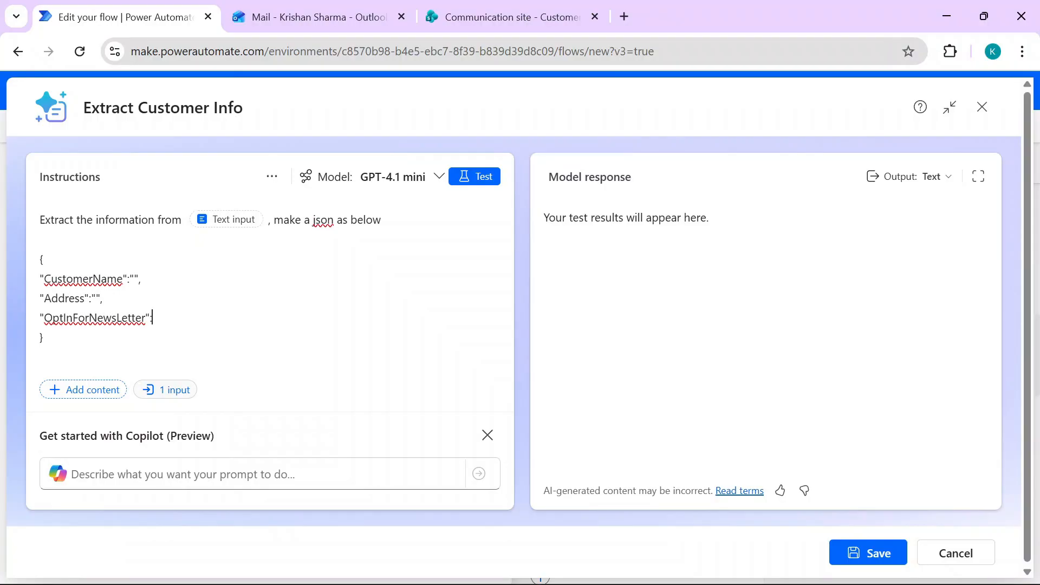
pyautogui.write('"Yes"')
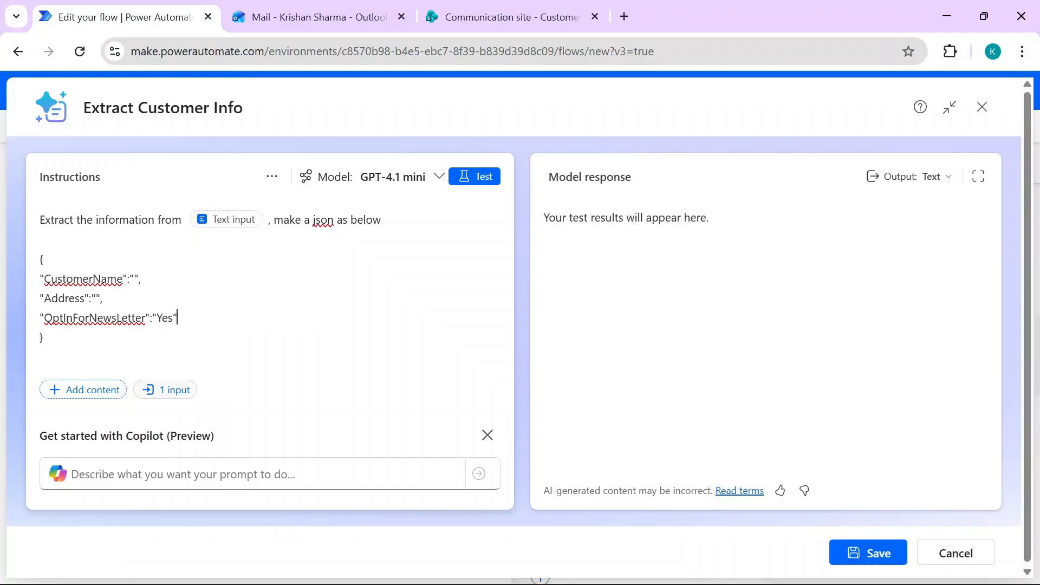
# Insert "for customer" after "Extract the information" in the instructions and save the prompt
pyautogui.write('for customer')
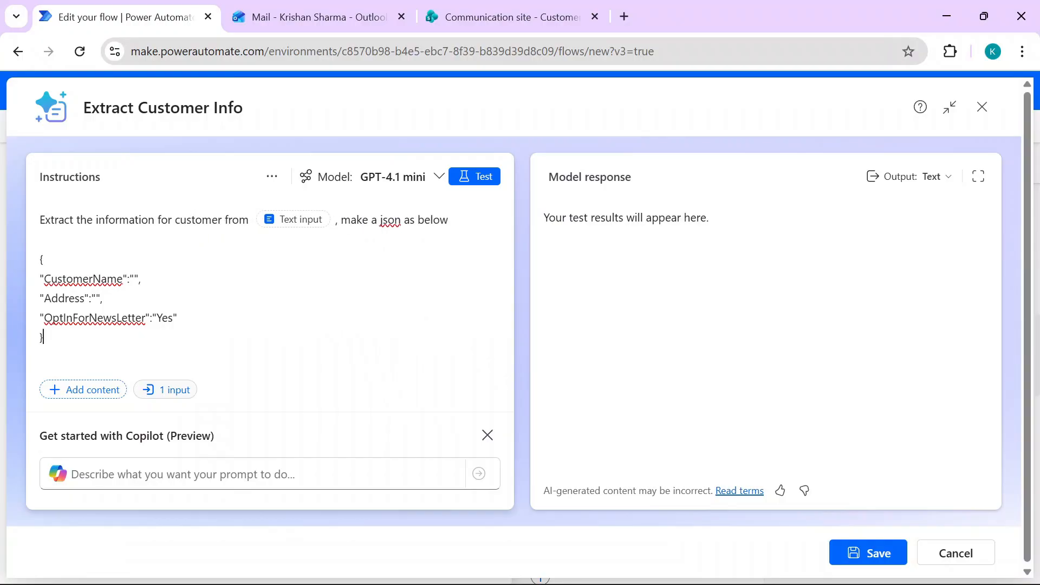
pyautogui.click(853, 553)
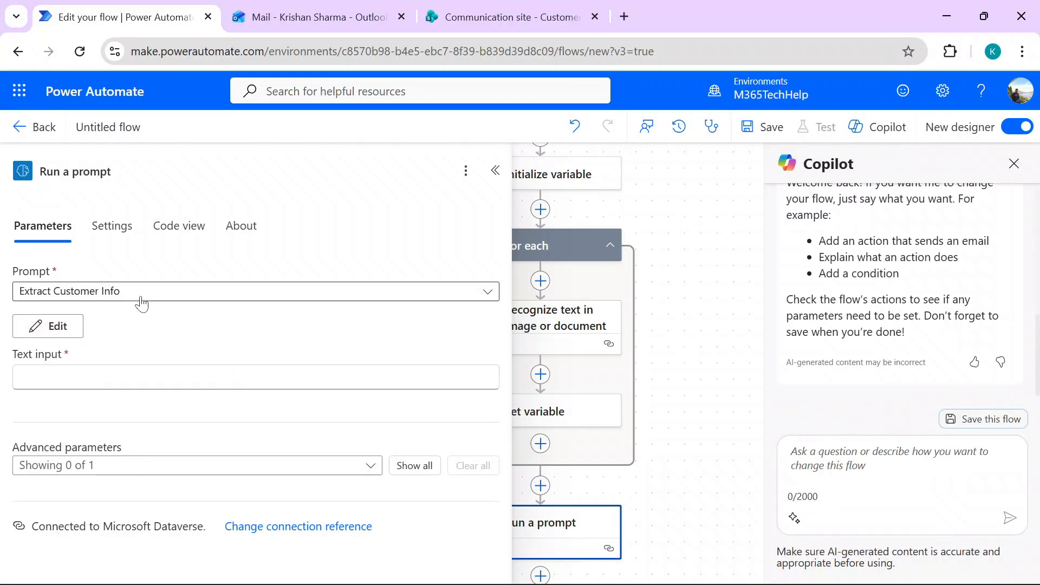
# Set the Text input of the Run a prompt action to the fulltext variable
pyautogui.click(342, 377)
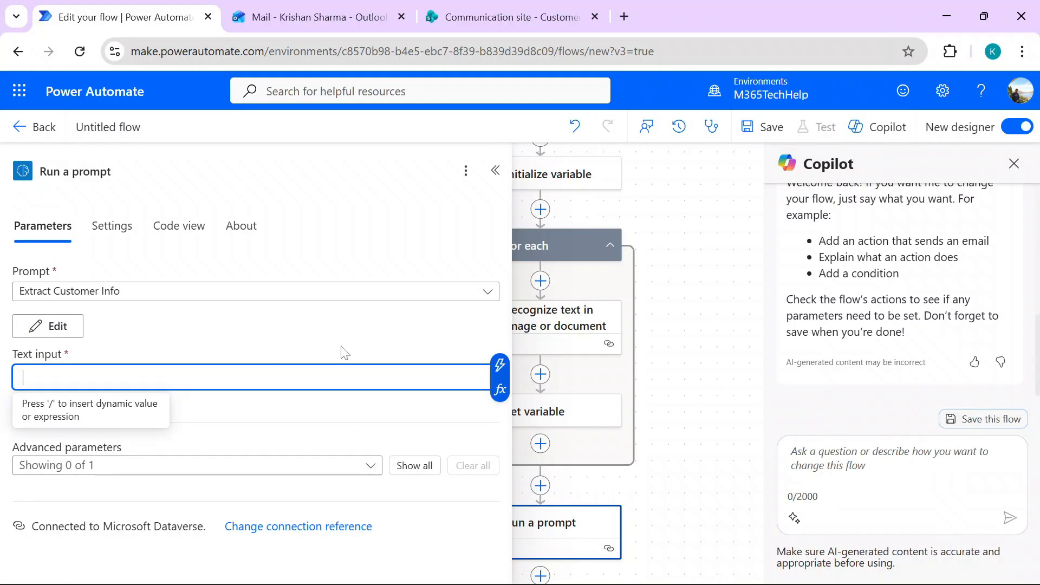
pyautogui.click(499, 364)
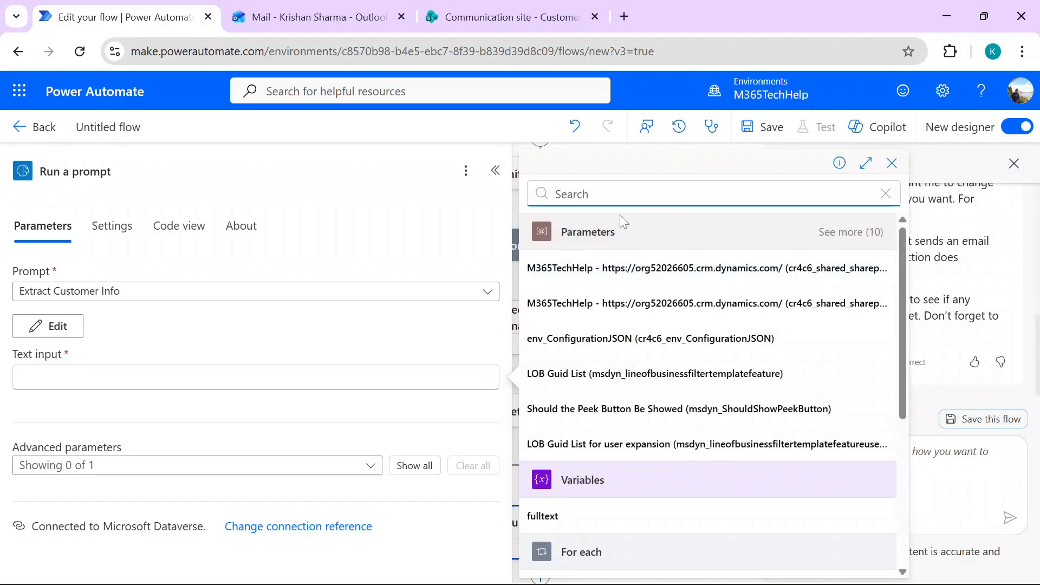
pyautogui.click(565, 521)
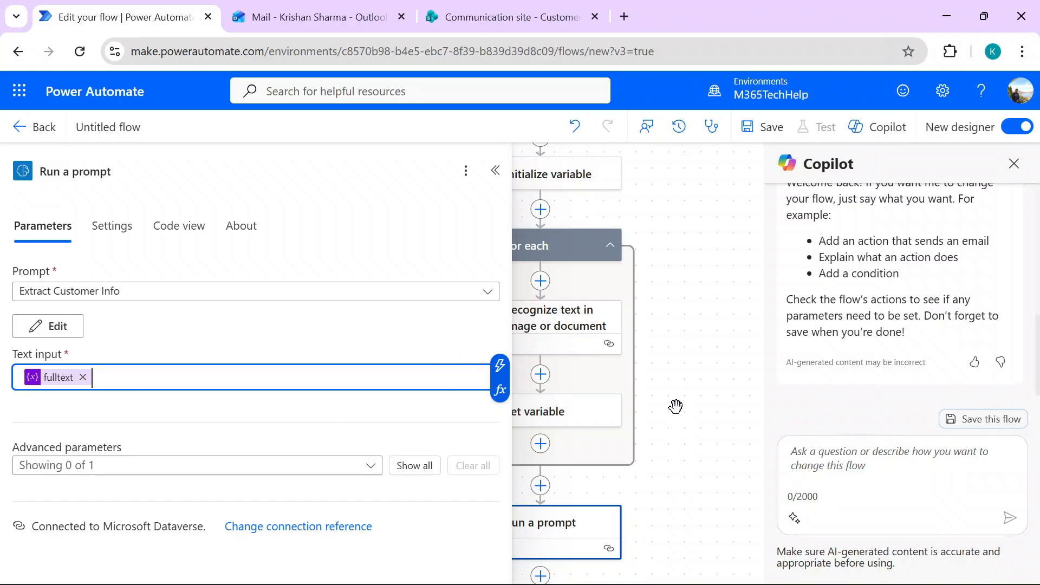
# Add a Parse JSON action after the Run a prompt action
pyautogui.moveTo(676, 406); pyautogui.dragTo(699, 251)
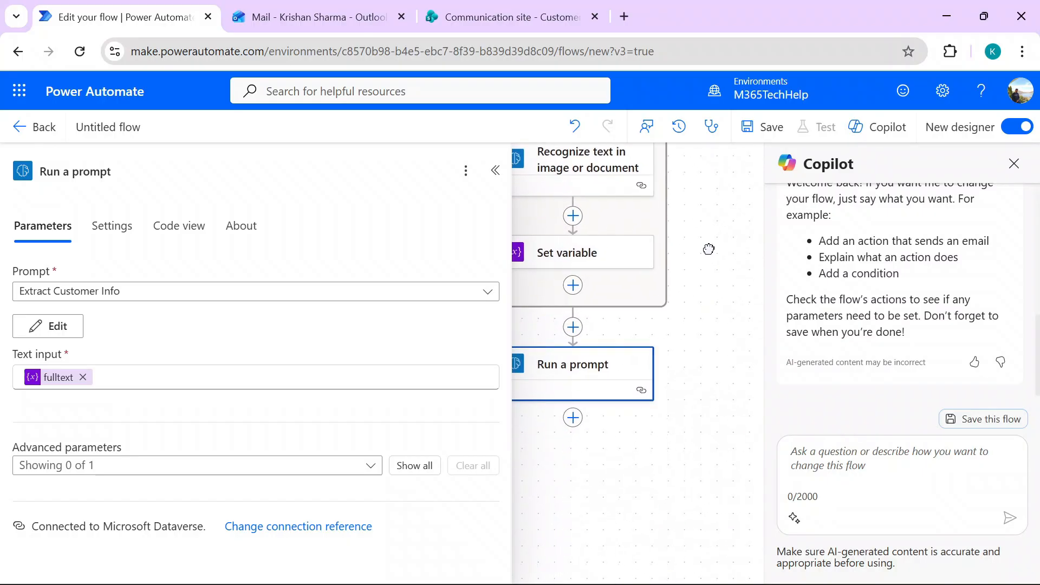
pyautogui.click(572, 418)
pyautogui.write('parse')
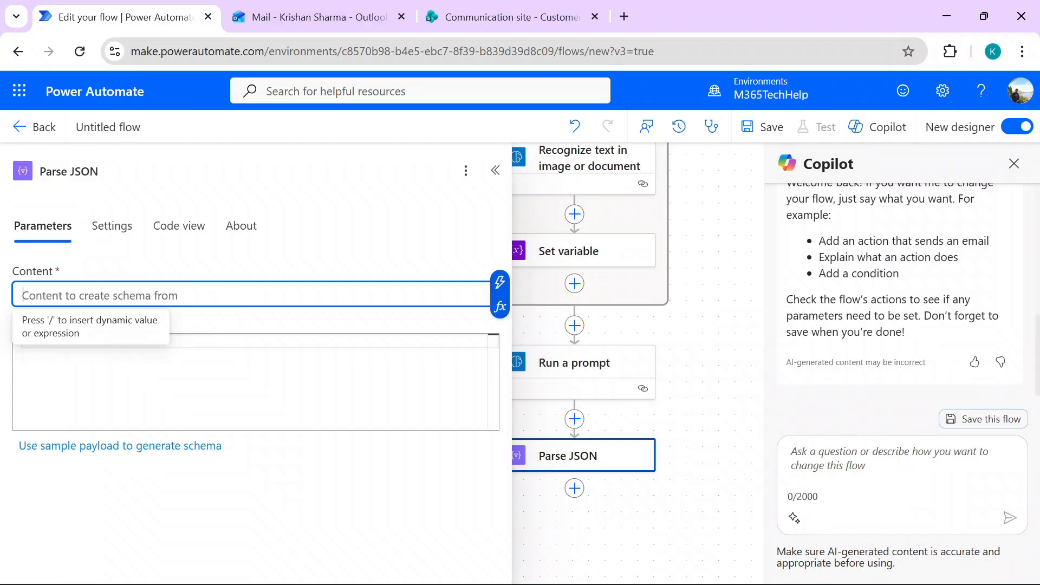
# Set the Parse JSON content to the Text output of Run a prompt
pyautogui.click(500, 282)
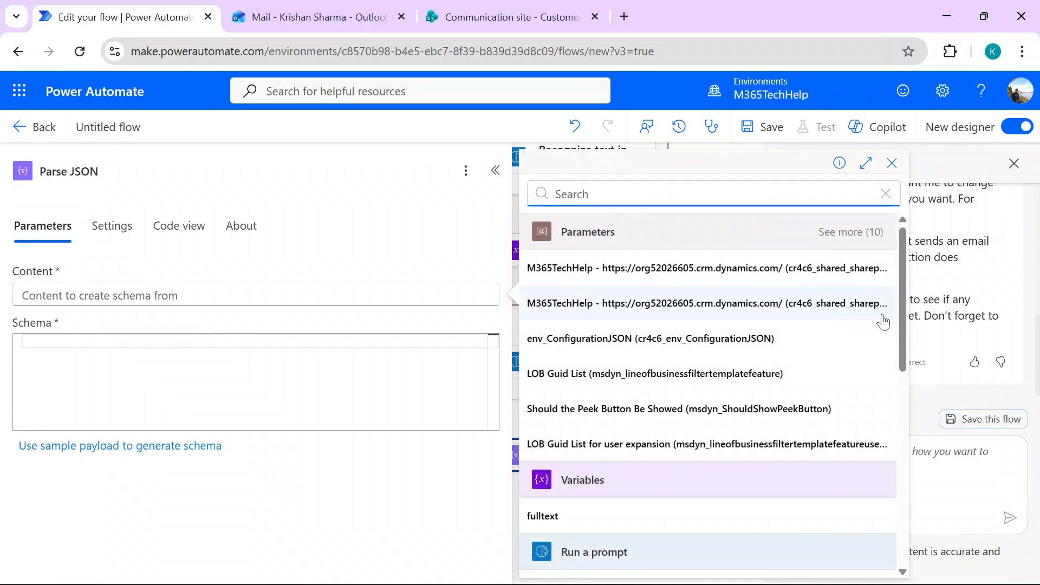
pyautogui.scroll(-2, 911, 420)
pyautogui.scroll(-1, 911, 420)
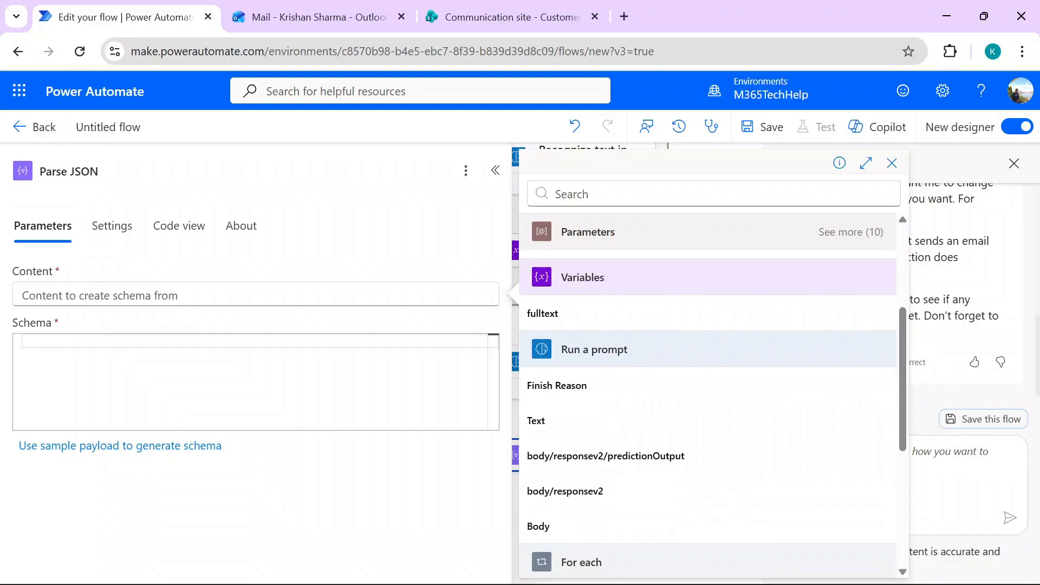
pyautogui.click(555, 424)
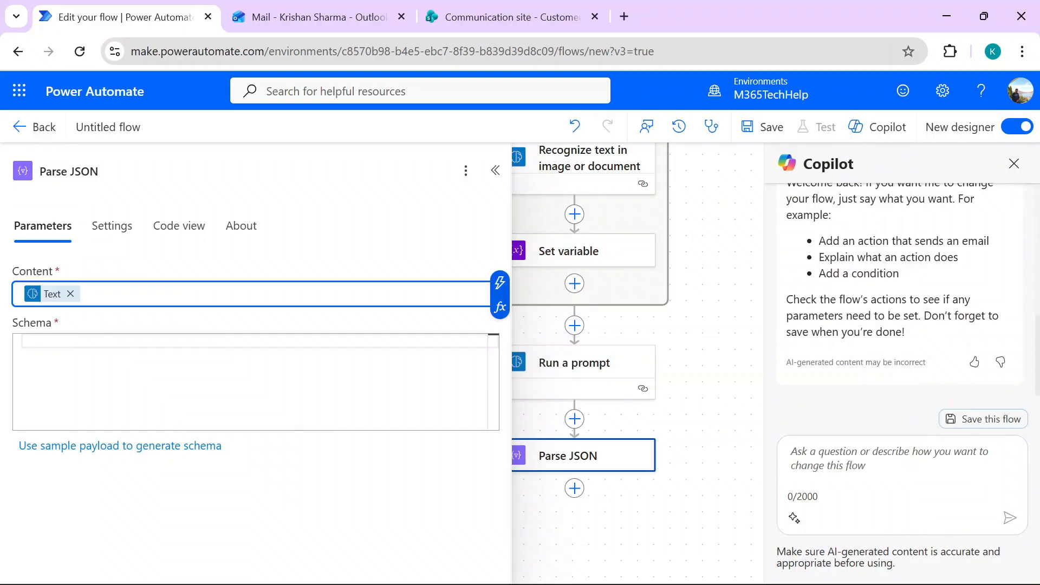
# Open the sample payload for the Parse JSON schema and begin a JSON object with the property name "CustomerName"
pyautogui.click(134, 450)
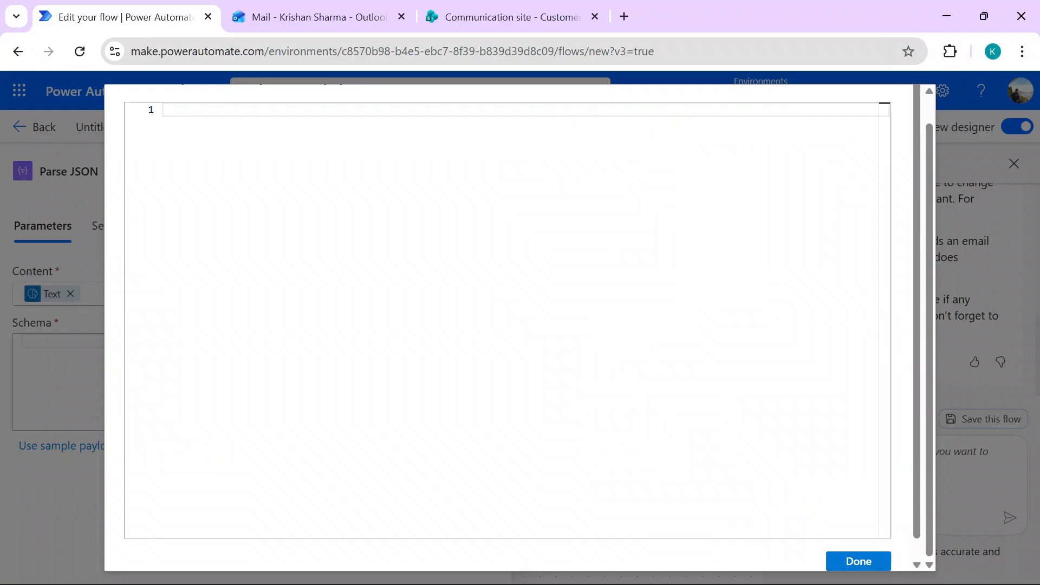
pyautogui.write('{}')
pyautogui.write('"",')
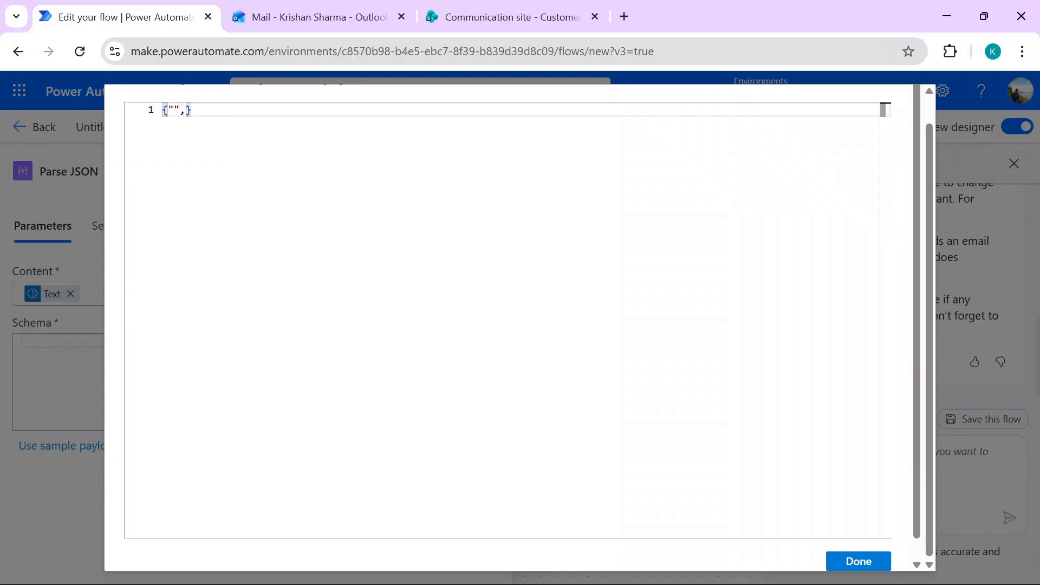
pyautogui.press('Left')
pyautogui.press('Left')
pyautogui.write('Customer')
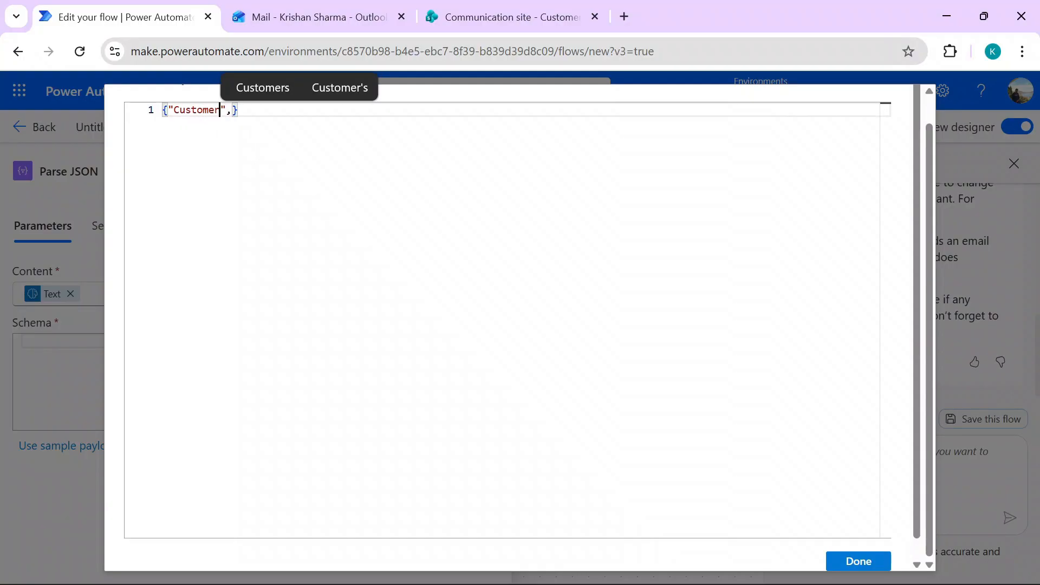
pyautogui.write('Name')
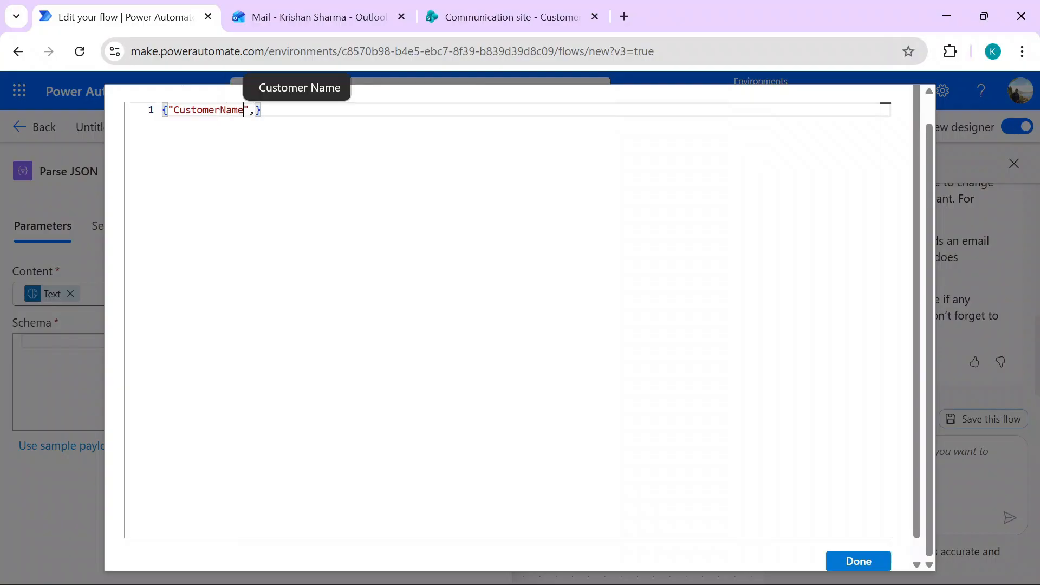
# Add an "Address" property with an empty string value to the sample payload
pyautogui.press('Right')
pyautogui.press('Right')
pyautogui.write('""')
pyautogui.press('Left')
pyautogui.write('Address')
pyautogui.press('Right')
pyautogui.write(':"",')
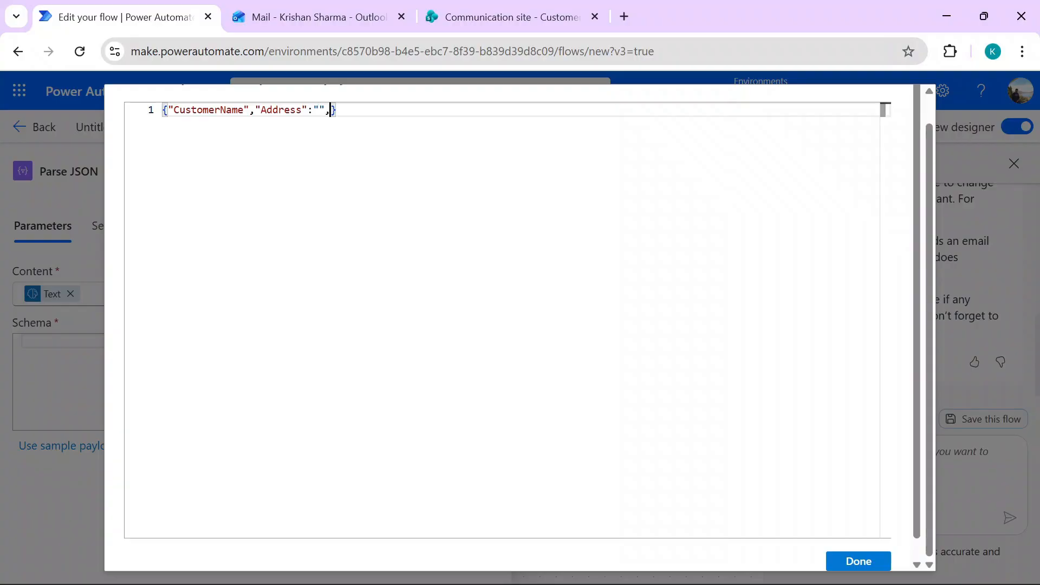
# Add an "OptInForNewsLetter" property with an empty string value to the end of the sample payload
pyautogui.write('Open')
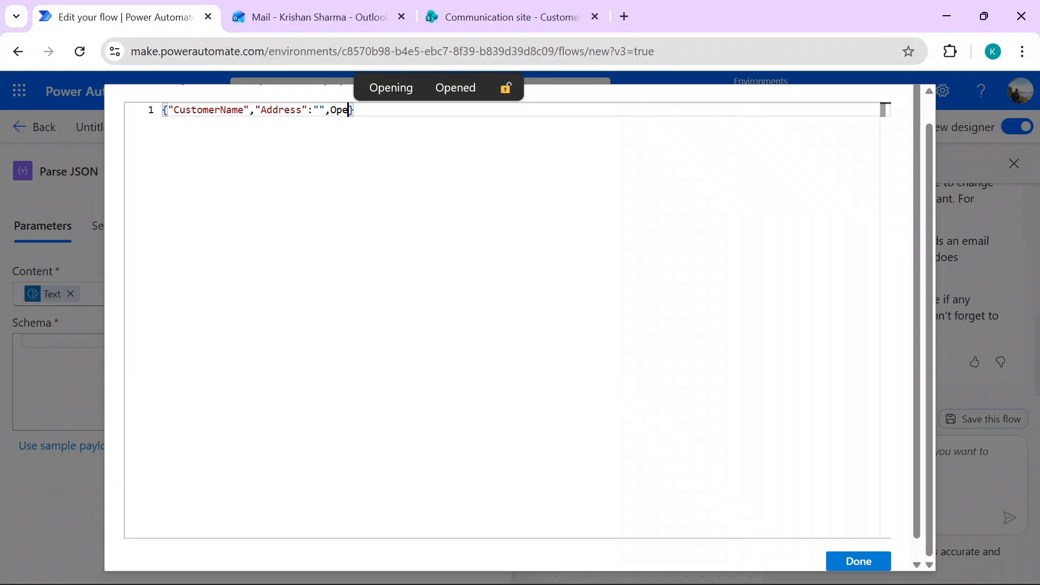
pyautogui.press('BackSpace')
pyautogui.press('BackSpace')
pyautogui.press('BackSpace')
pyautogui.press('BackSpace')
pyautogui.write('""')
pyautogui.press('Left')
pyautogui.write('OptInFor')
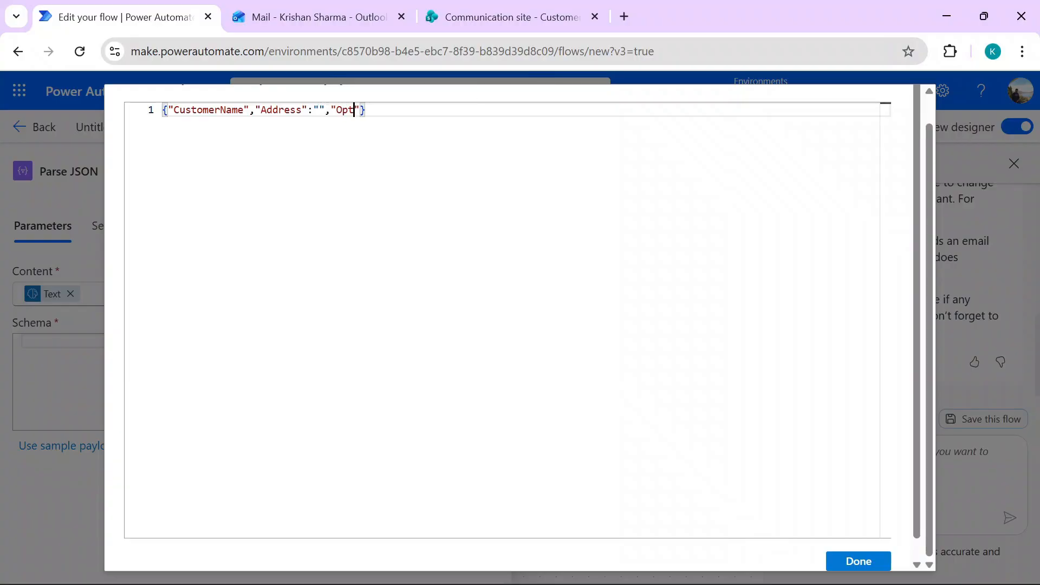
pyautogui.write('NewsLetter')
pyautogui.press('Right')
pyautogui.write(':""')
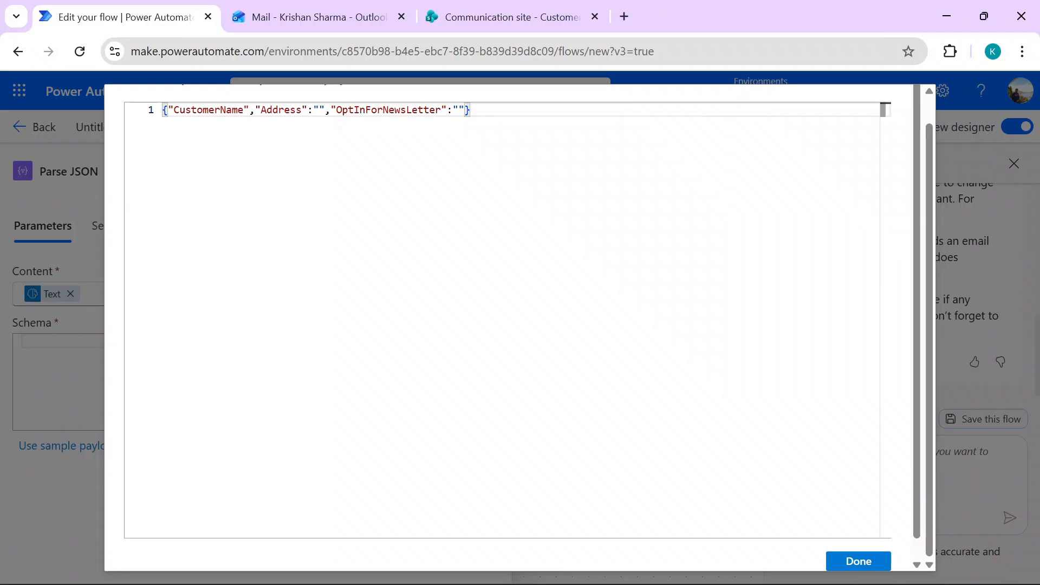
# Correct the sample payload so that CustomerName also has a string value, and generate the Parse JSON schema from it
pyautogui.hotkey('ctrl', 'a')
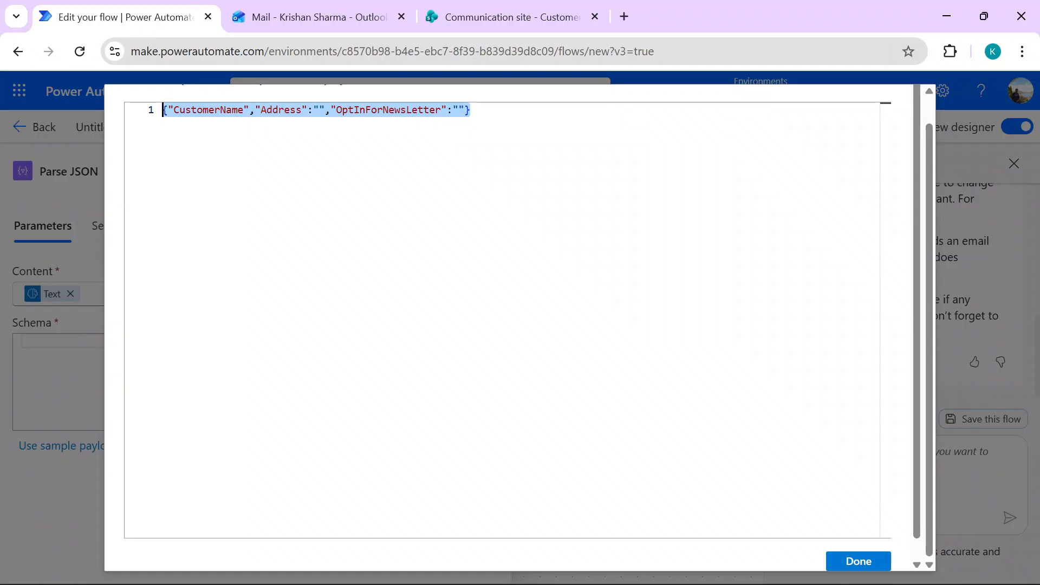
pyautogui.click(858, 561)
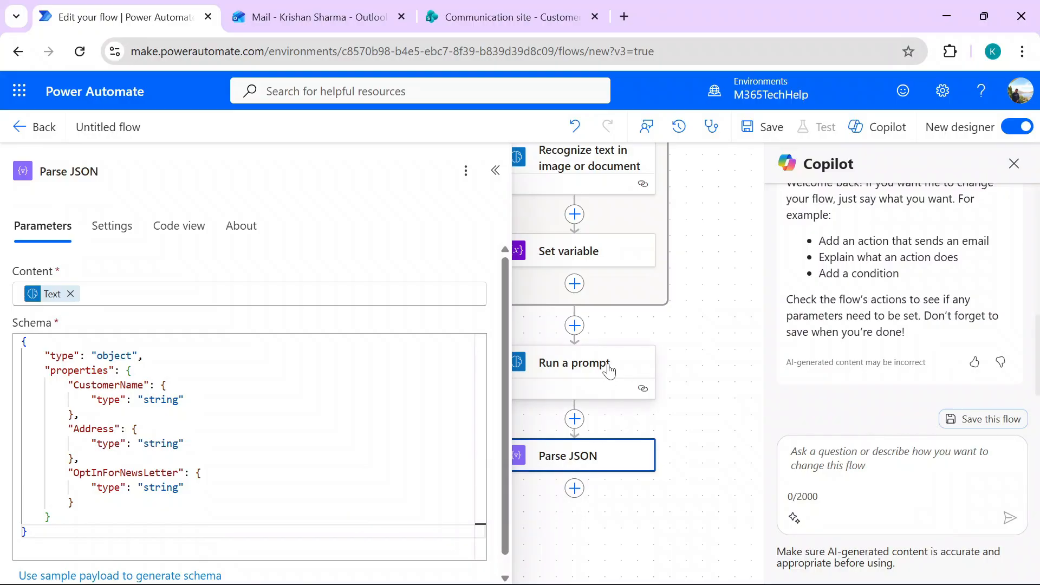
# Add the SharePoint action "Create item" after the Parse JSON action
pyautogui.click(574, 488)
pyautogui.write('create item')
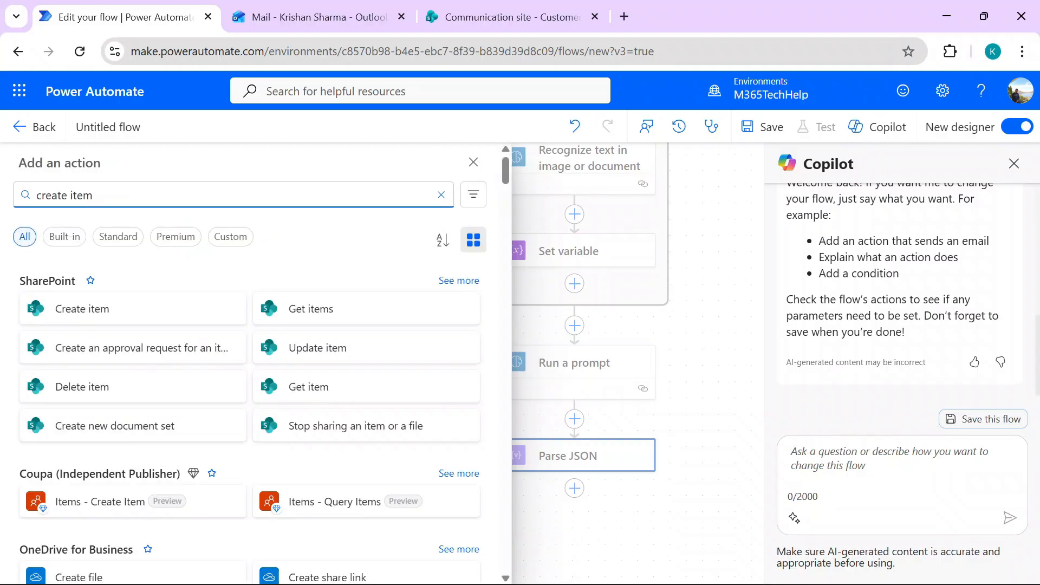
pyautogui.click(104, 312)
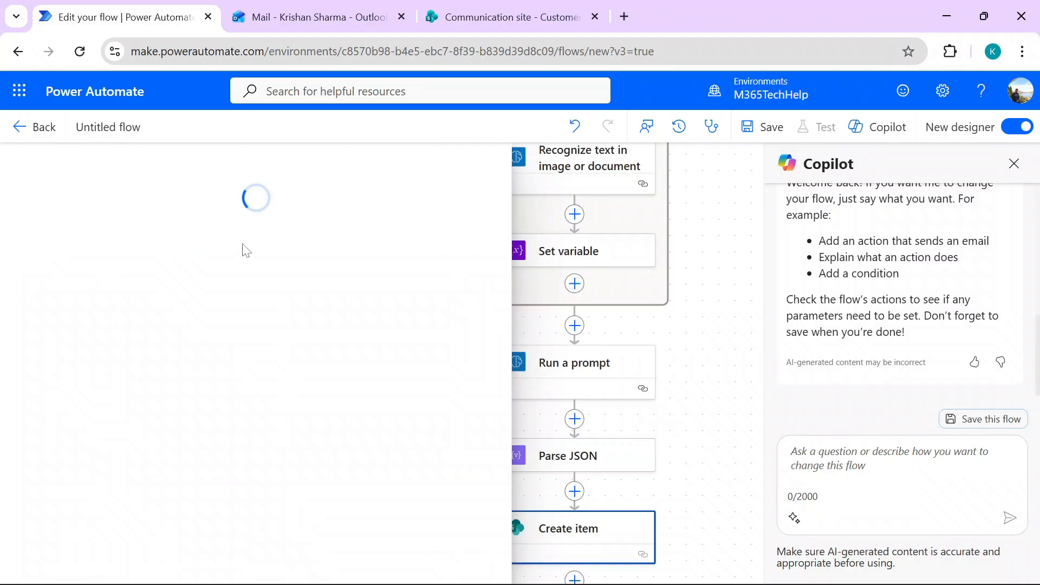
pyautogui.click(222, 295)
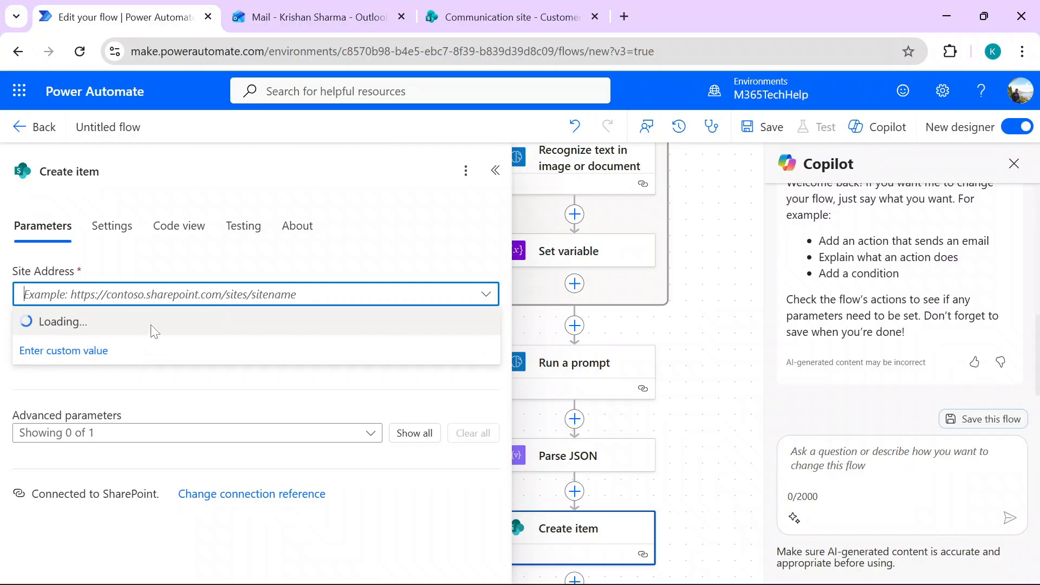
pyautogui.click(155, 325)
pyautogui.click(316, 345)
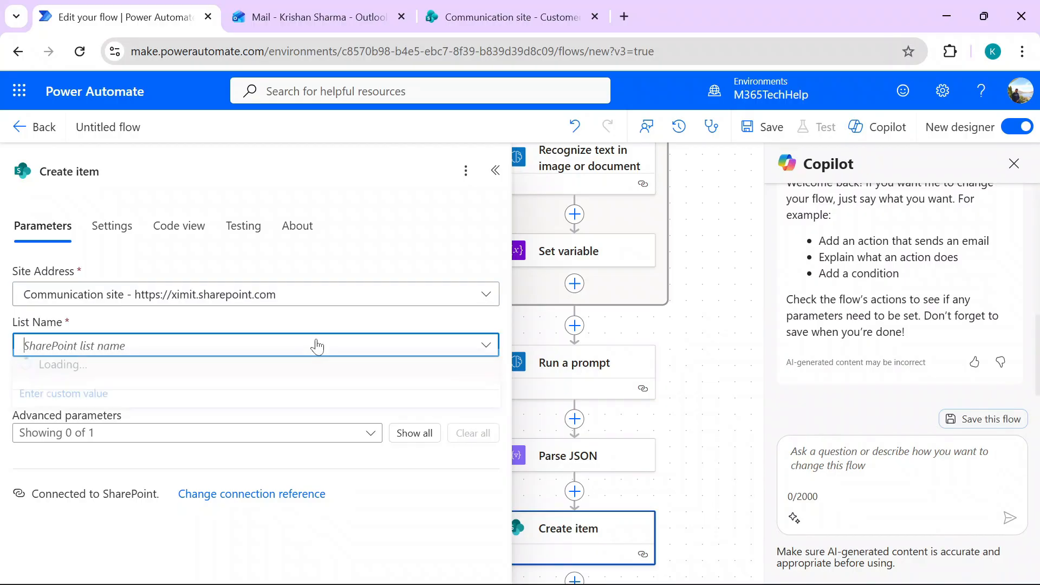
pyautogui.click(255, 368)
# Show all advanced parameters of the Create item action
pyautogui.click(400, 433)
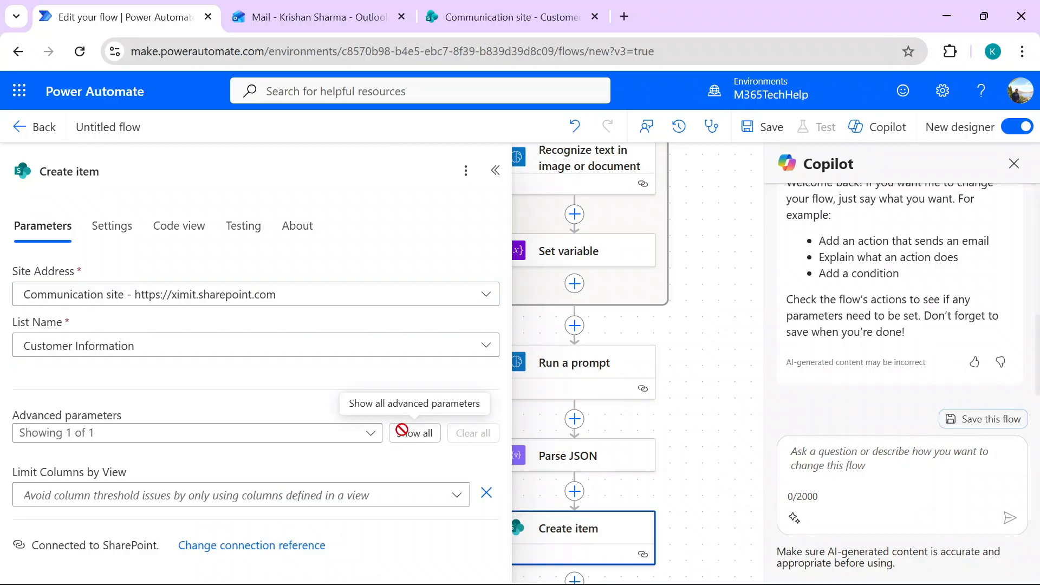
pyautogui.click(473, 433)
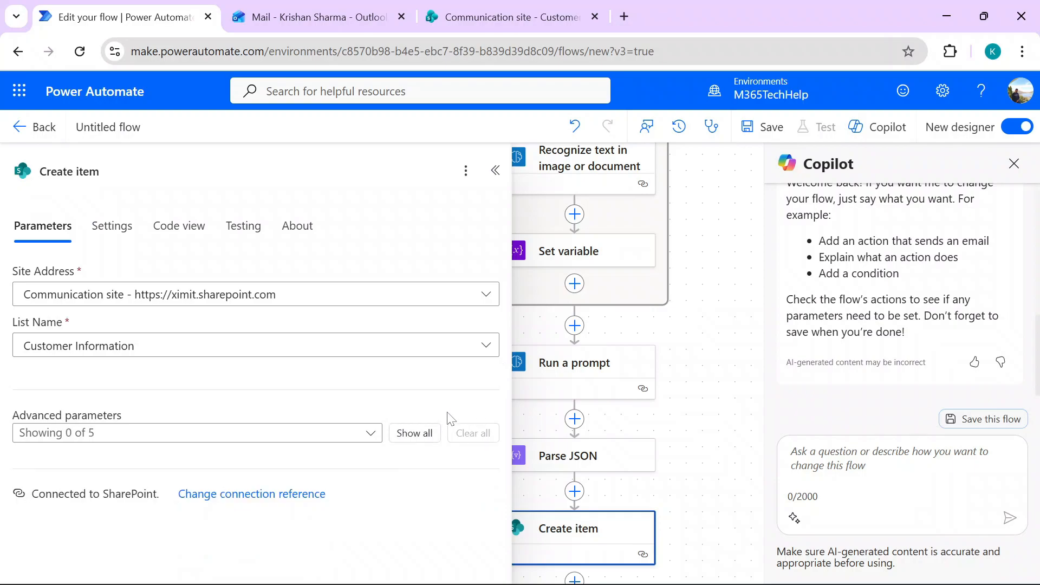
pyautogui.click(278, 440)
pyautogui.click(418, 433)
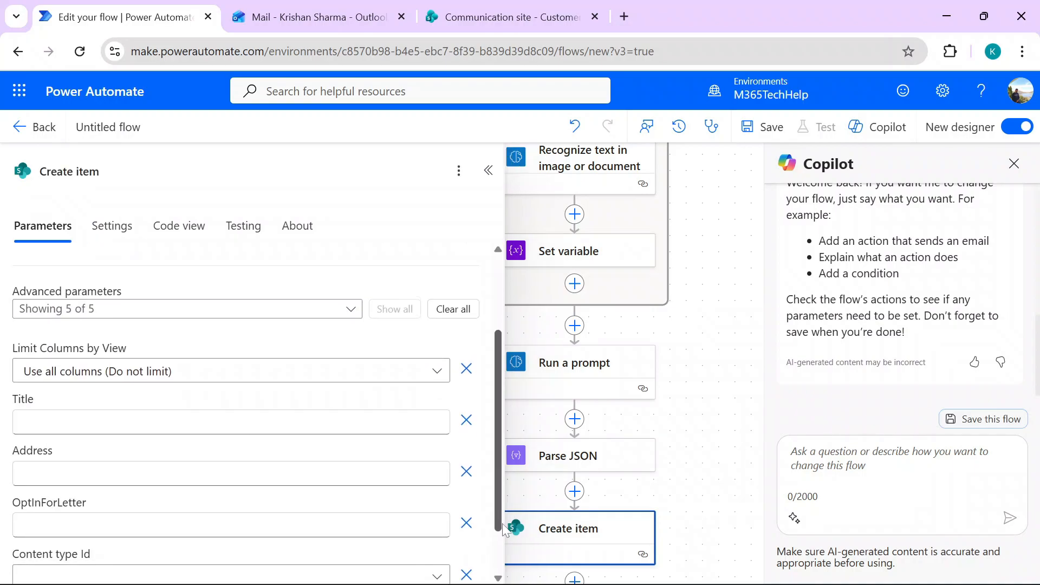
# Map the Create item Title field to the Parse JSON output "Body CustomerName"
pyautogui.scroll(-2, 507, 562)
pyautogui.click(304, 360)
pyautogui.click(458, 342)
pyautogui.click(422, 362)
pyautogui.click(454, 352)
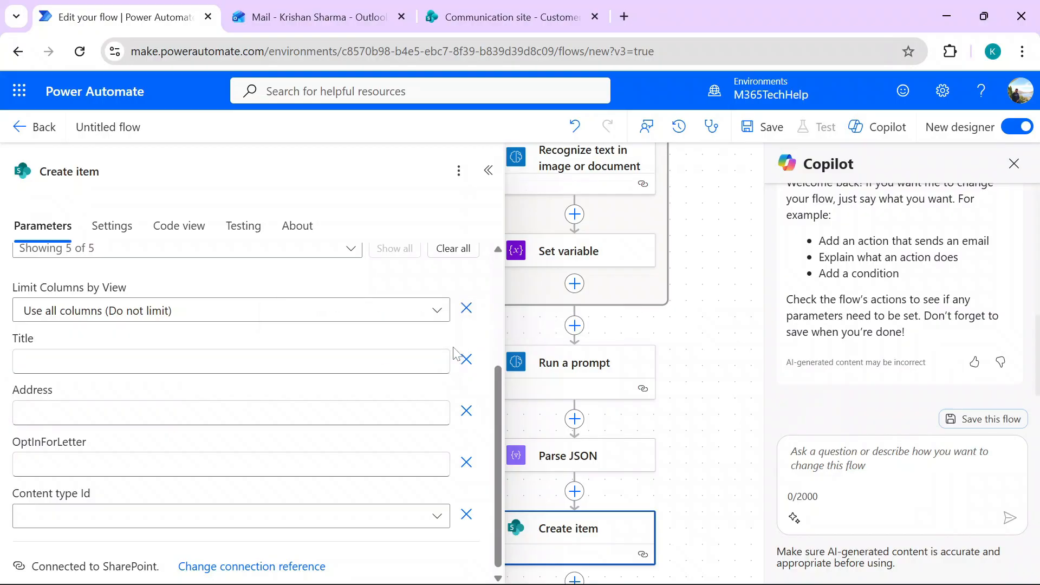
pyautogui.write('name')
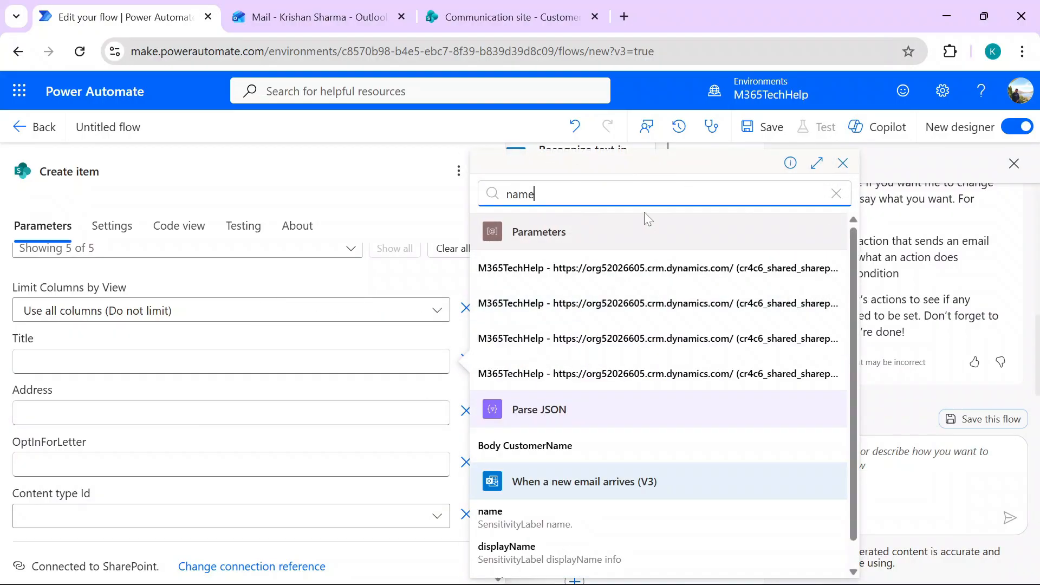
pyautogui.click(547, 446)
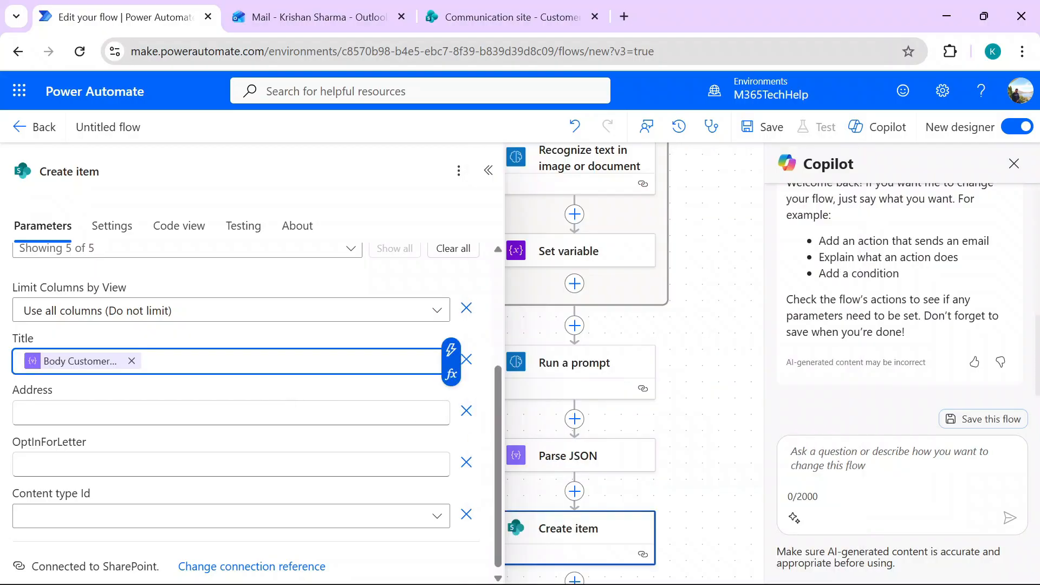
# Map Address to the Parse JSON output "Body Address" and OptInForLetter to "Body OptInForNewsLetter"
pyautogui.click(425, 411)
pyautogui.click(449, 400)
pyautogui.write('addr')
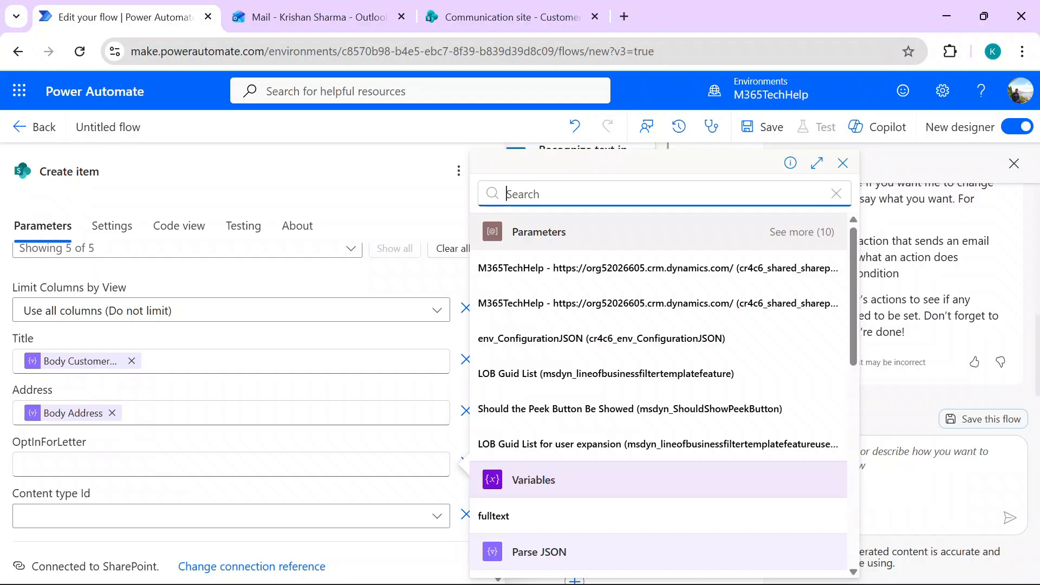
pyautogui.write('op')
pyautogui.click(534, 266)
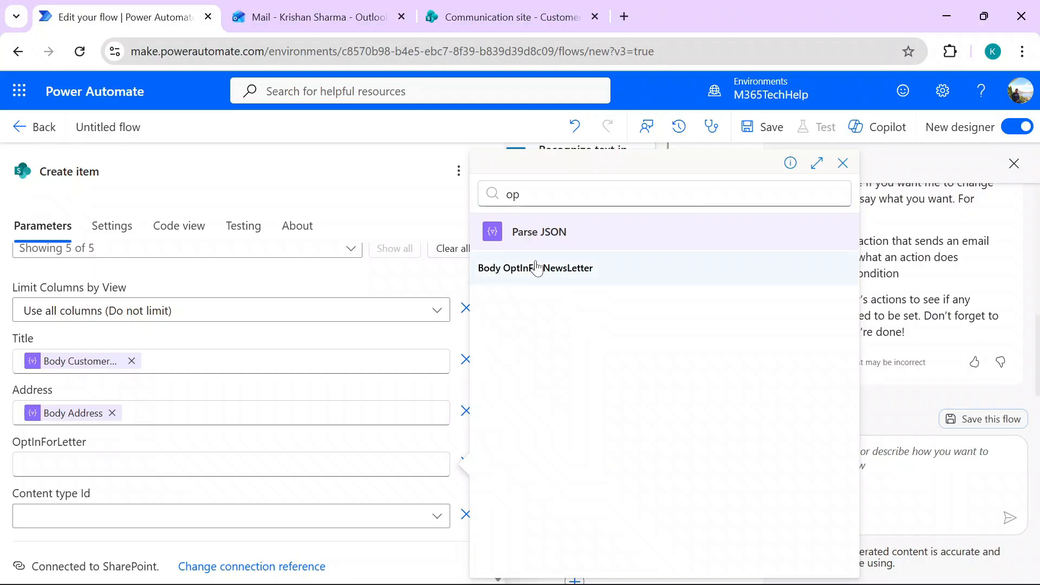
pyautogui.moveTo(496, 423); pyautogui.dragTo(499, 482)
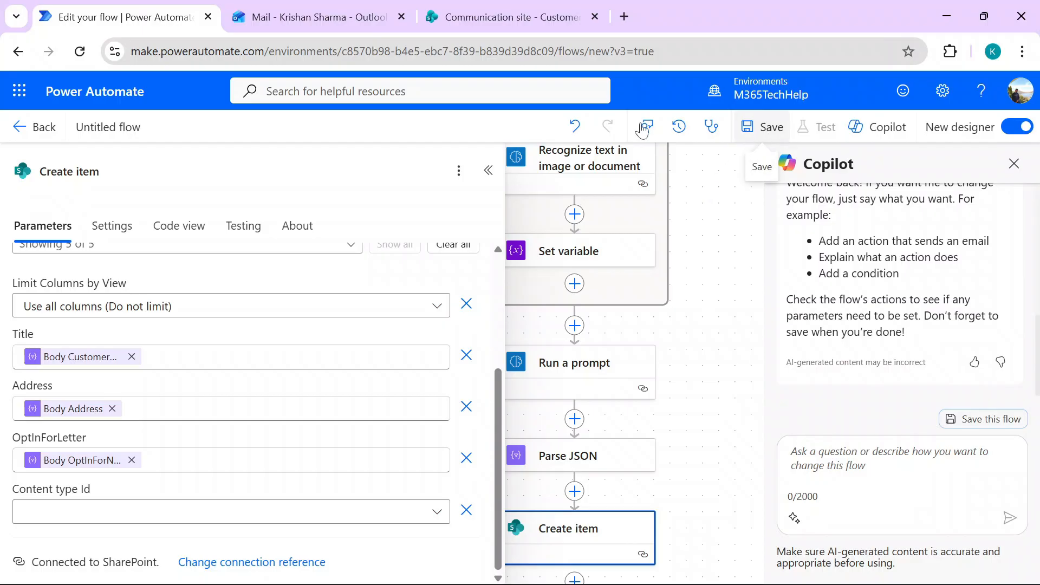
# Name the flow "OCR From Incoming Email" and save it
pyautogui.click(109, 128)
pyautogui.write('OC')
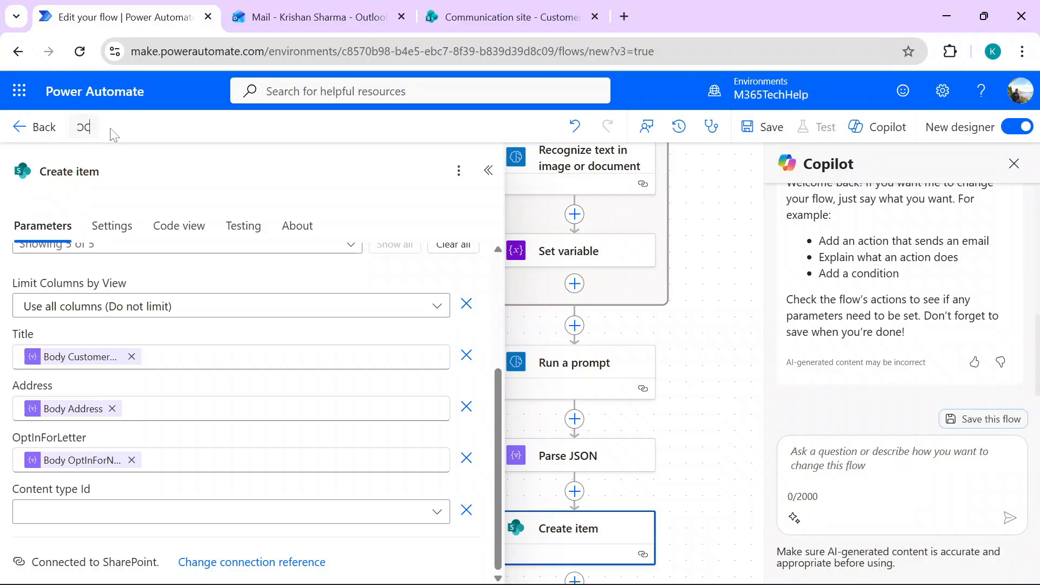
pyautogui.write('T From Incoming')
pyautogui.write(' Email')
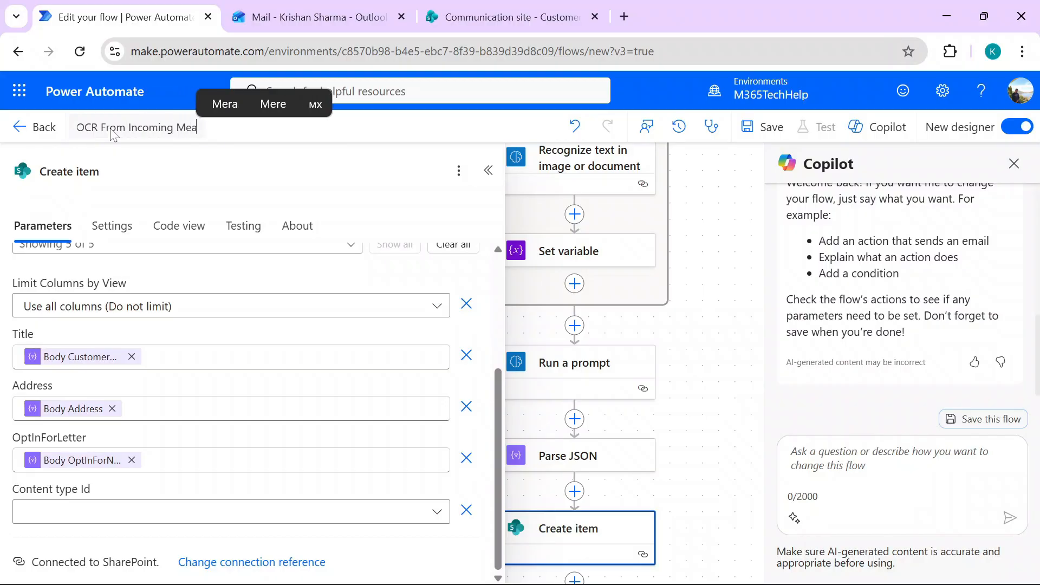
pyautogui.click(761, 127)
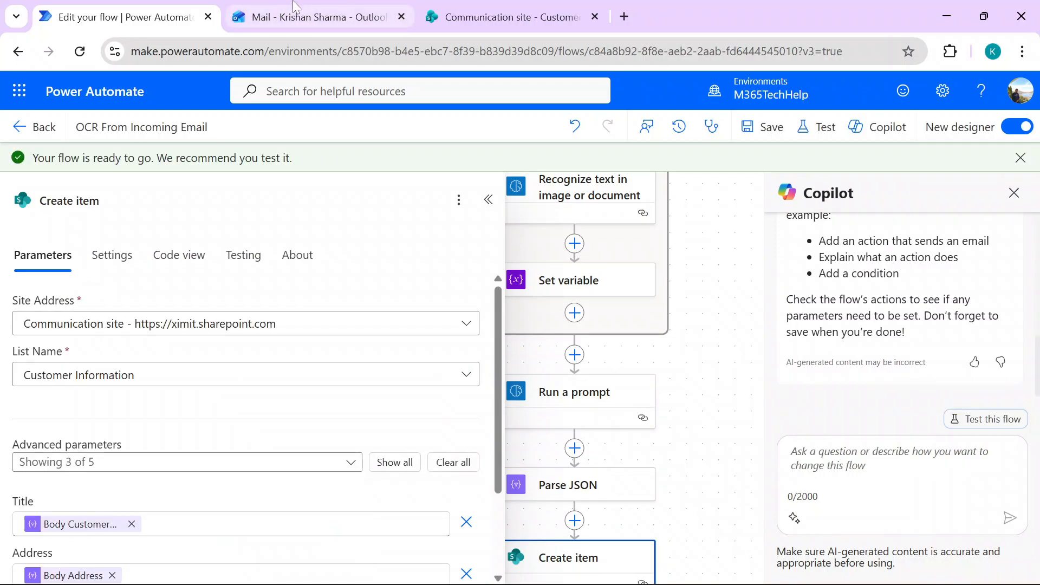
# In Outlook, copy the form image from the open Customer Form email and paste it into the body of a new message
pyautogui.hotkey('ctrl', 'Tab')
pyautogui.rightClick(681, 405)
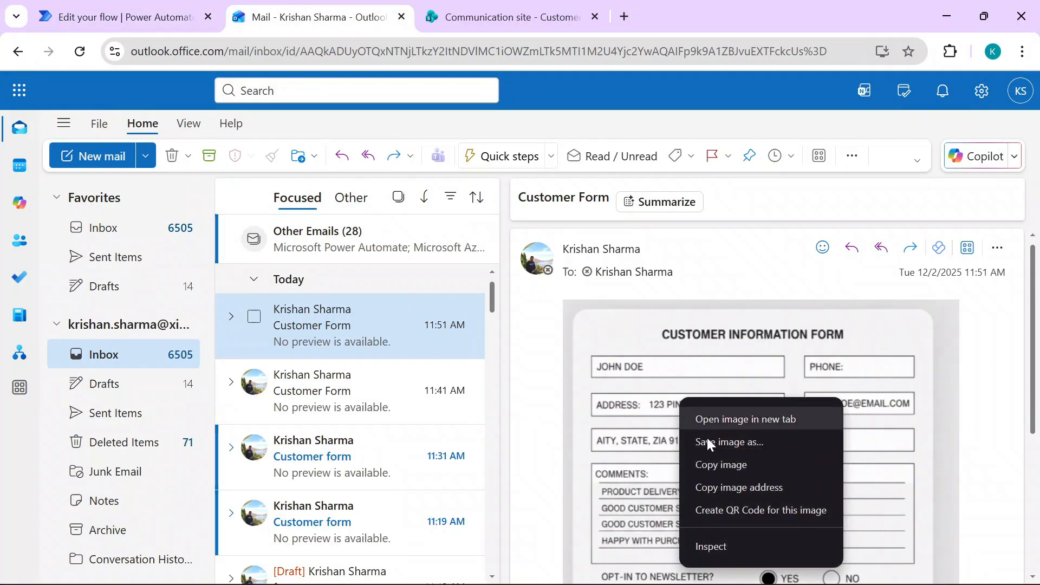
pyautogui.click(712, 459)
pyautogui.click(95, 157)
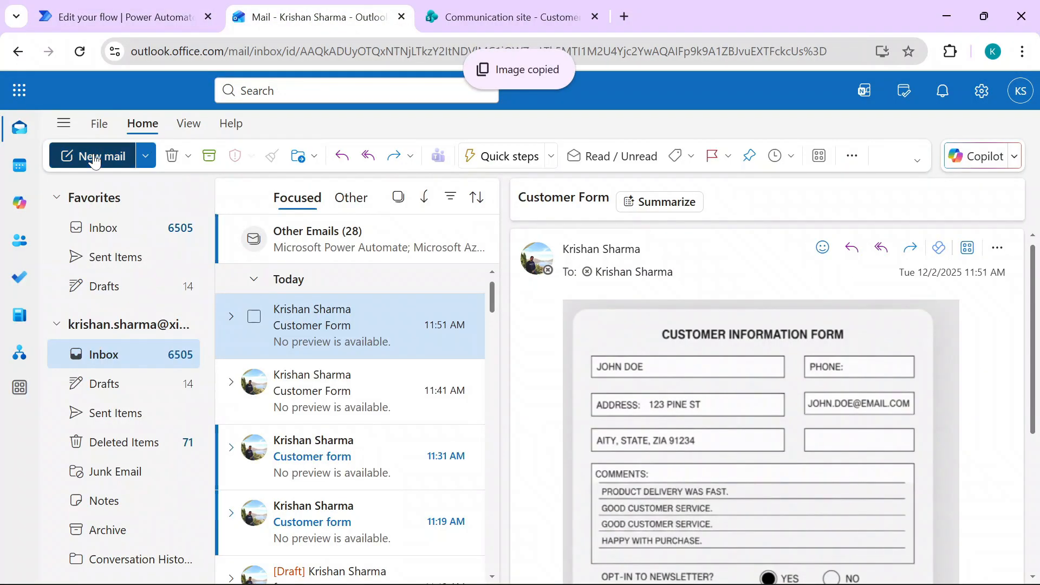
pyautogui.click(538, 353)
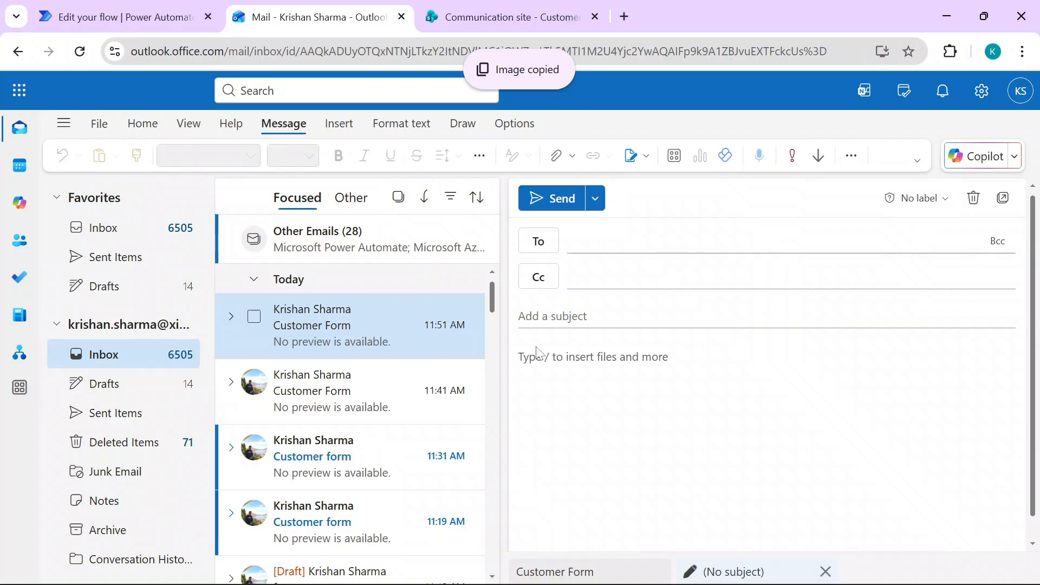
pyautogui.hotkey('ctrl', 'v')
# Address the message to the mailbox owner, give it the subject "Customer Form", and send it
pyautogui.click(642, 242)
pyautogui.write('krish')
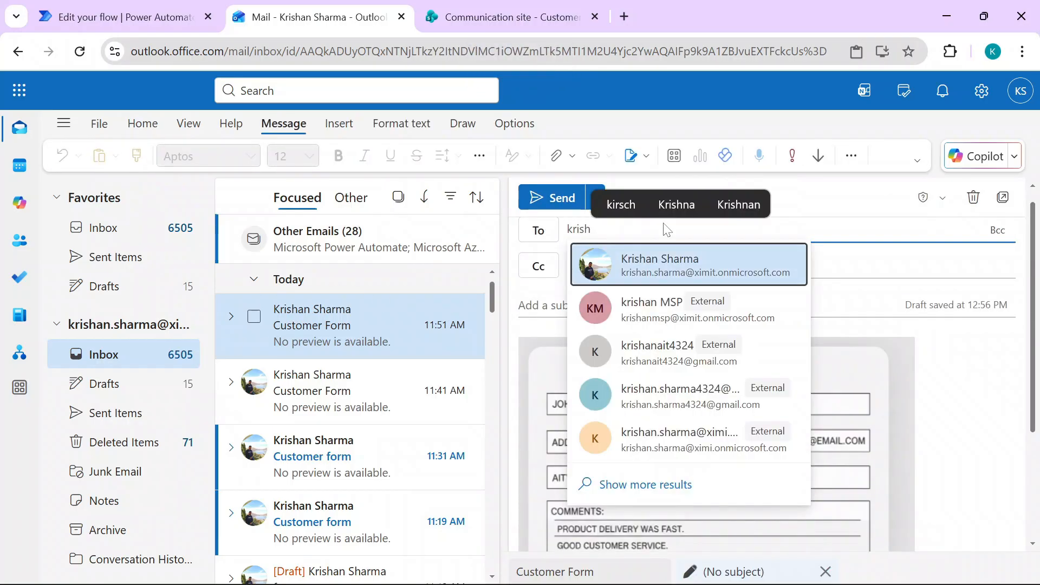
pyautogui.click(642, 270)
pyautogui.click(566, 306)
pyautogui.write('Cu')
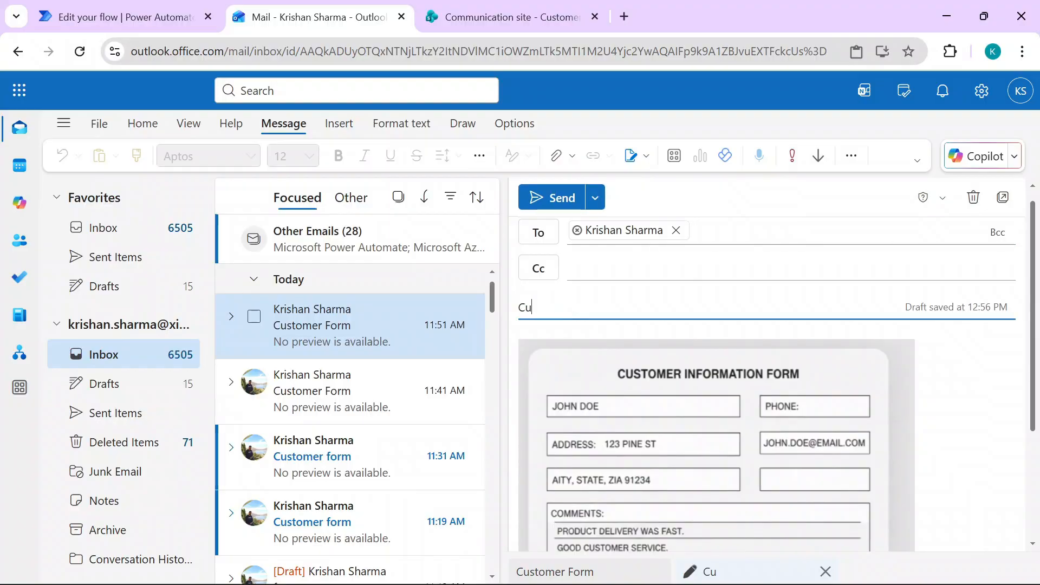
pyautogui.write('stomer Form')
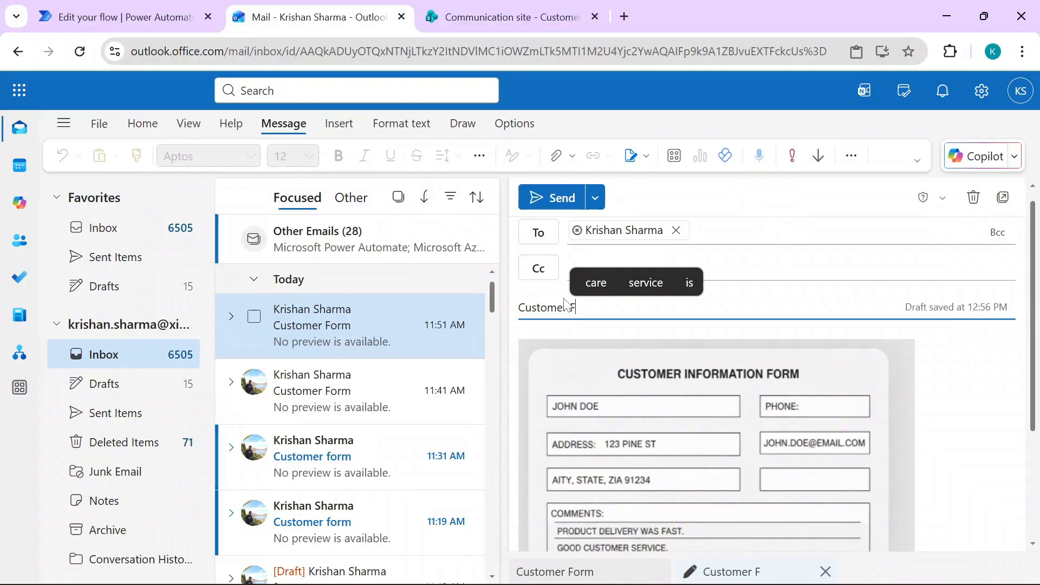
pyautogui.click(544, 198)
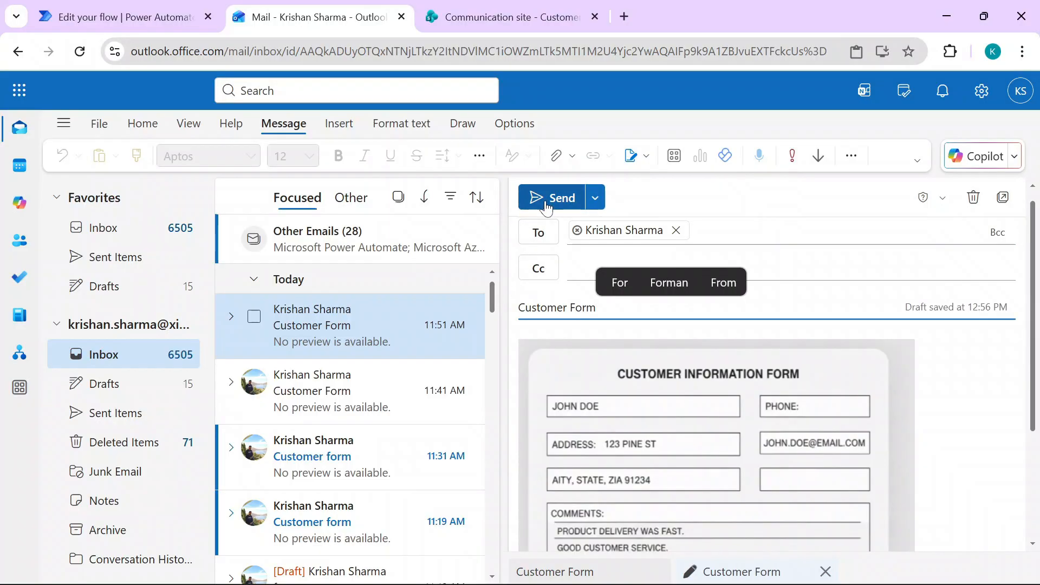
# Switch to Power Automate, open the flow's latest run from its run history, and glance at the SharePoint Customer Information list
pyautogui.click(145, 7)
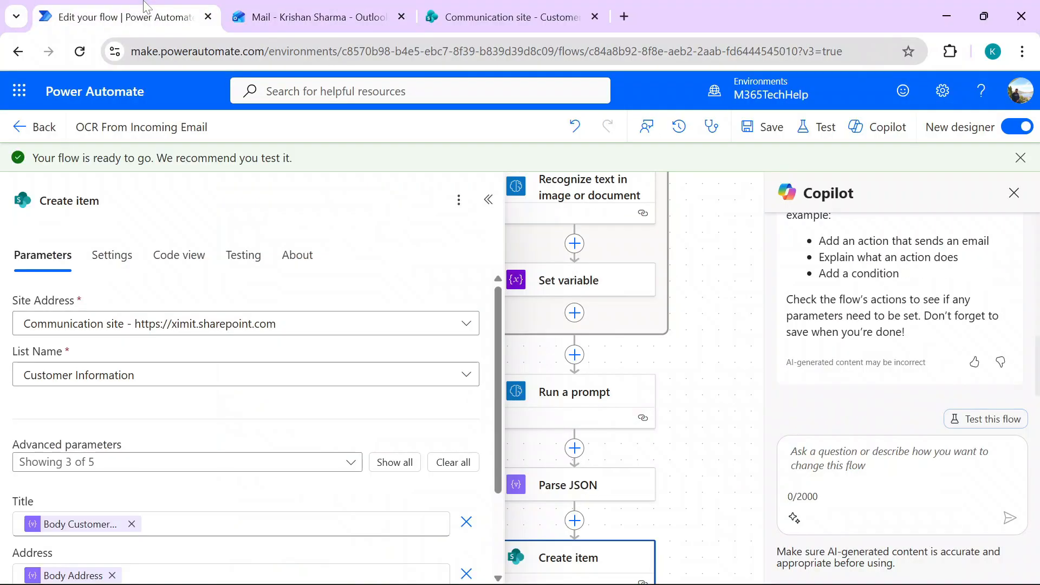
pyautogui.click(33, 137)
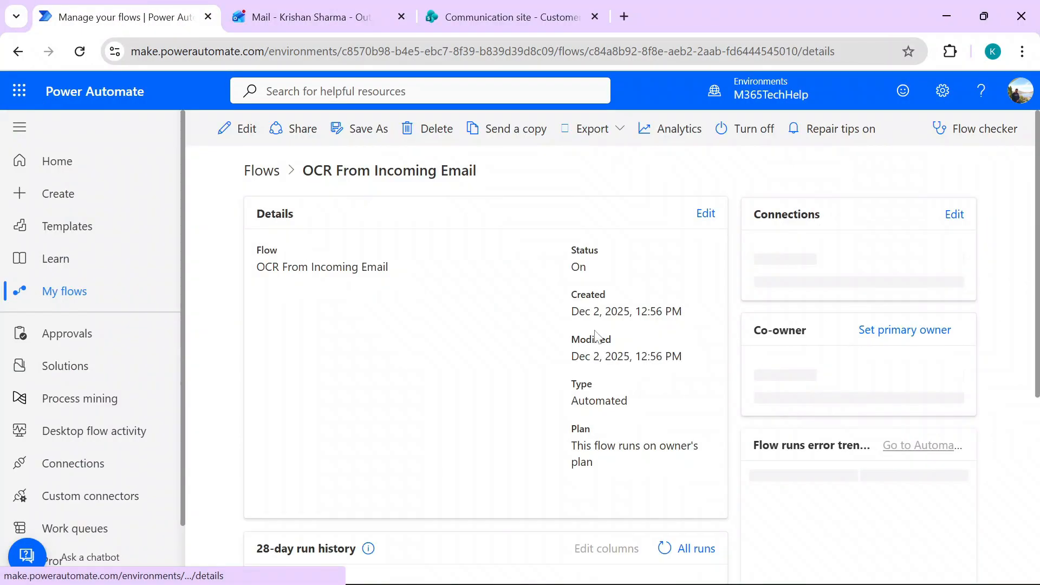
pyautogui.scroll(-3, 1036, 265)
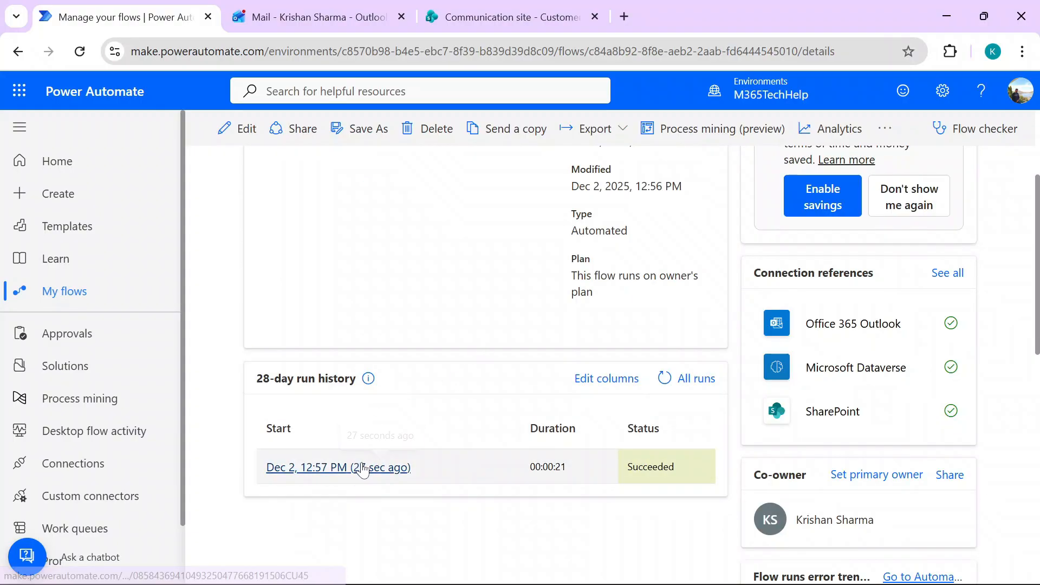
pyautogui.click(350, 469)
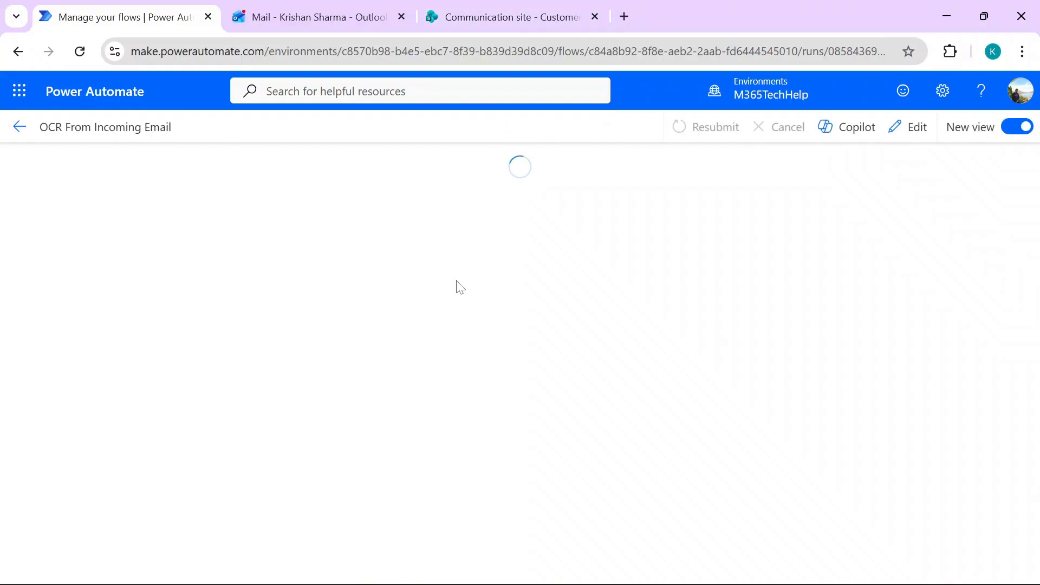
pyautogui.click(525, 6)
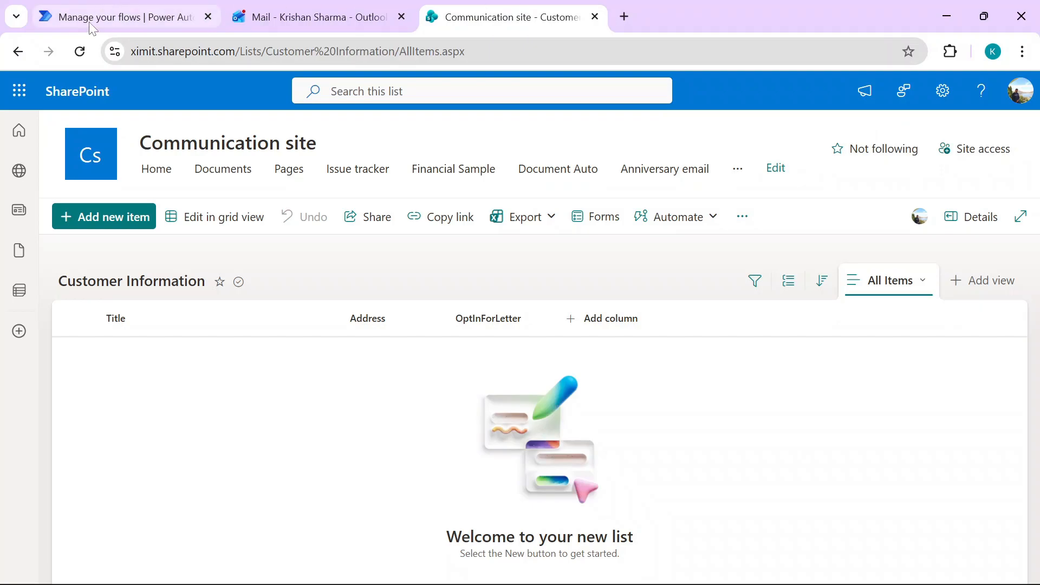
pyautogui.click(97, 5)
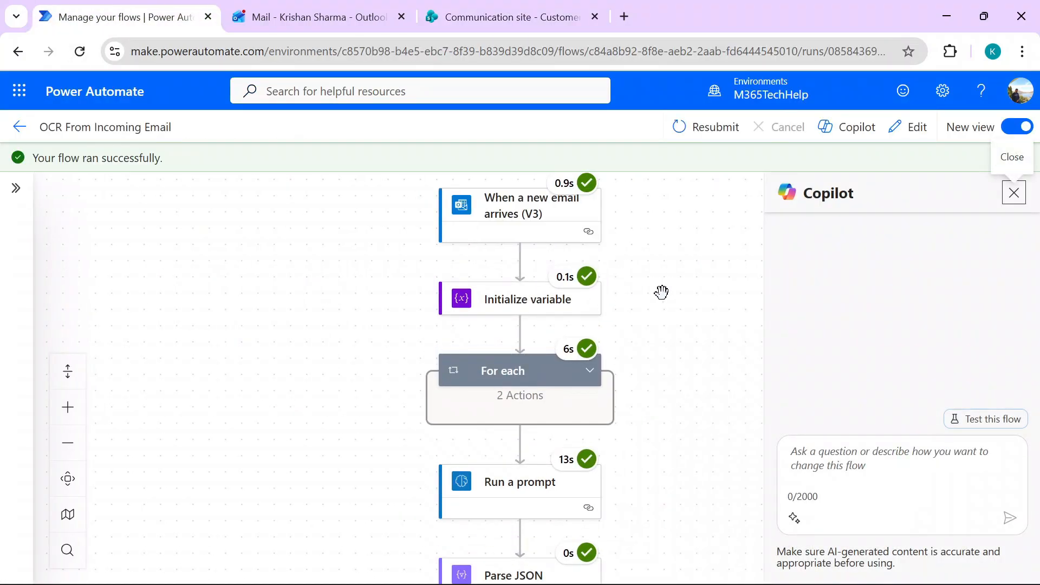
# Expand the For each loop in the run and open the raw outputs of "Recognize text in image or document"
pyautogui.click(590, 372)
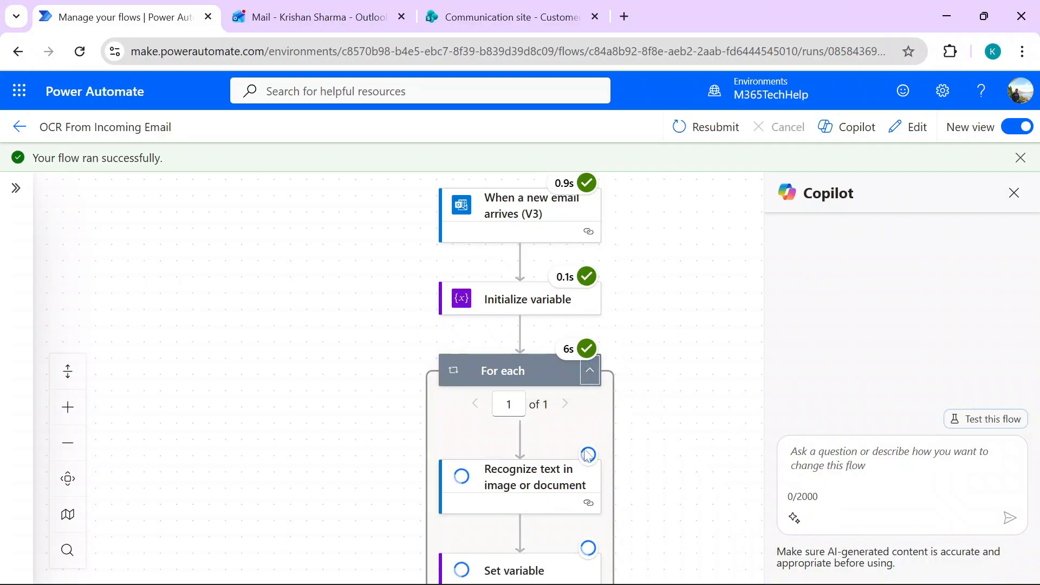
pyautogui.moveTo(678, 363); pyautogui.dragTo(671, 209)
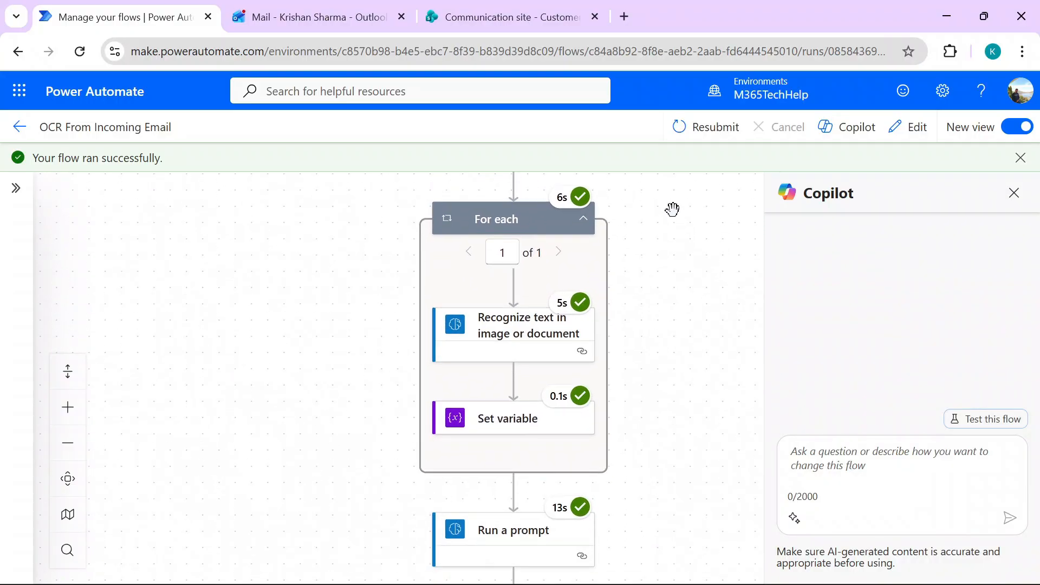
pyautogui.scroll(-2, 657, 414)
pyautogui.click(548, 195)
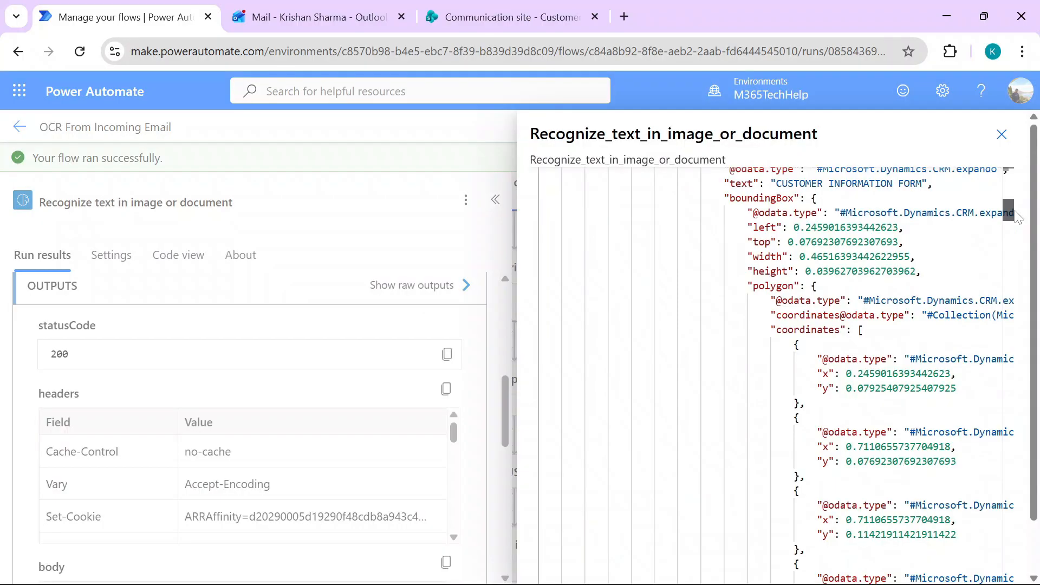
# Examine the full text, text lines and bounding boxes in the text recognition raw outputs, and close the action's details
pyautogui.scroll(5, 1016, 214)
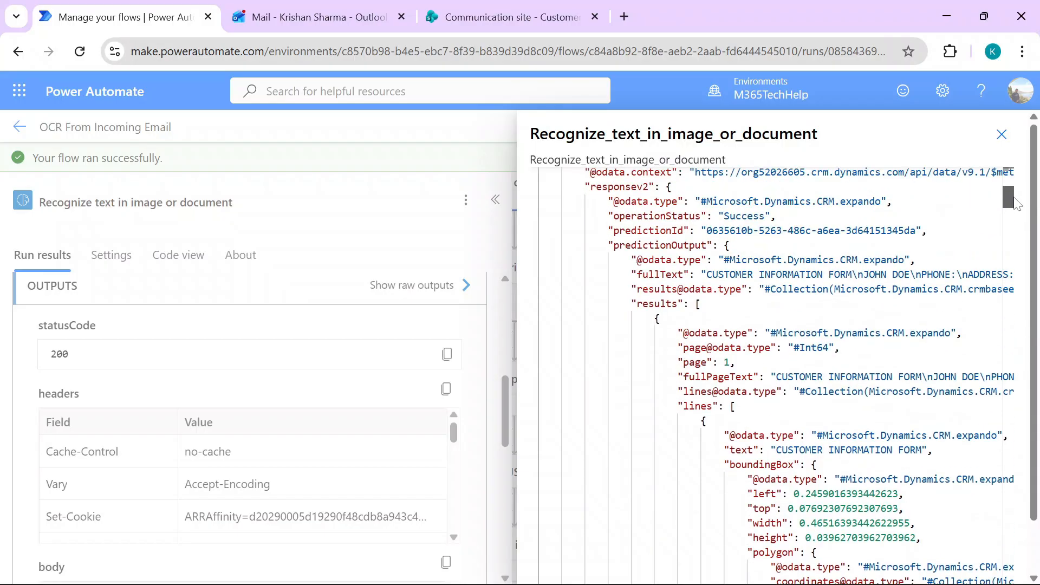
pyautogui.click(776, 464)
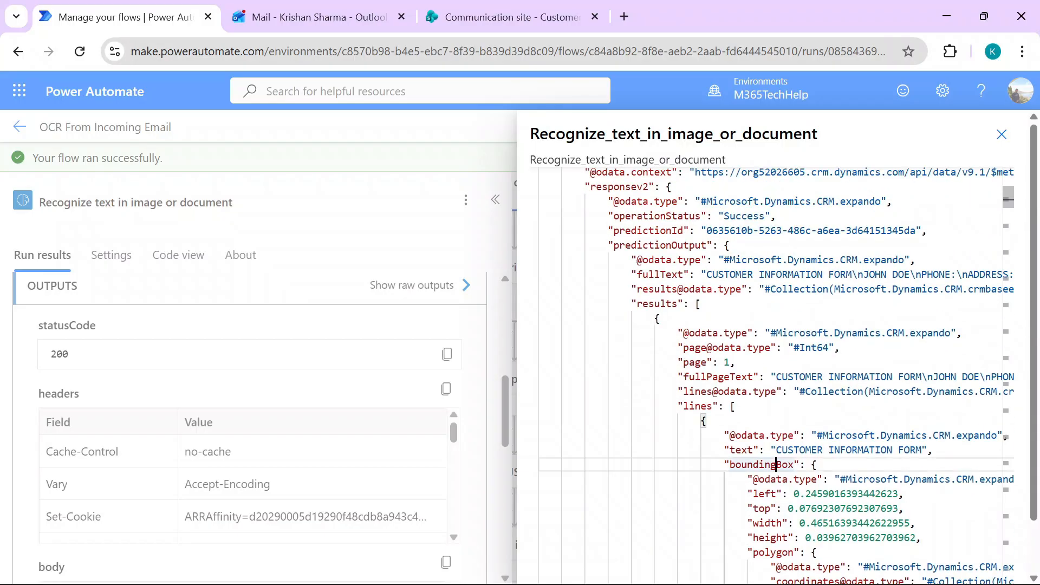
pyautogui.click(869, 494)
pyautogui.click(868, 509)
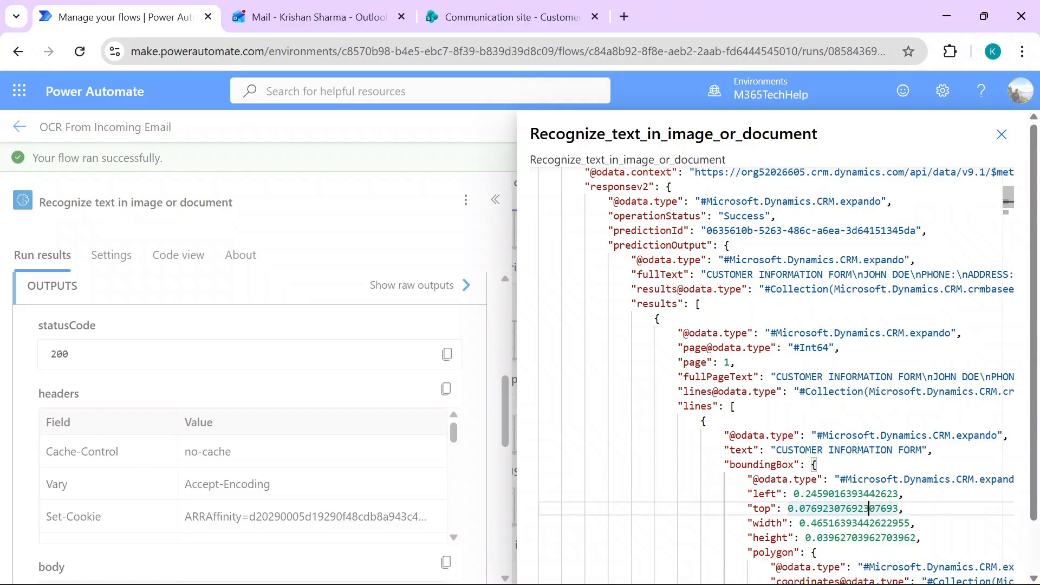
pyautogui.scroll(-6, 869, 509)
pyautogui.scroll(-7, 857, 379)
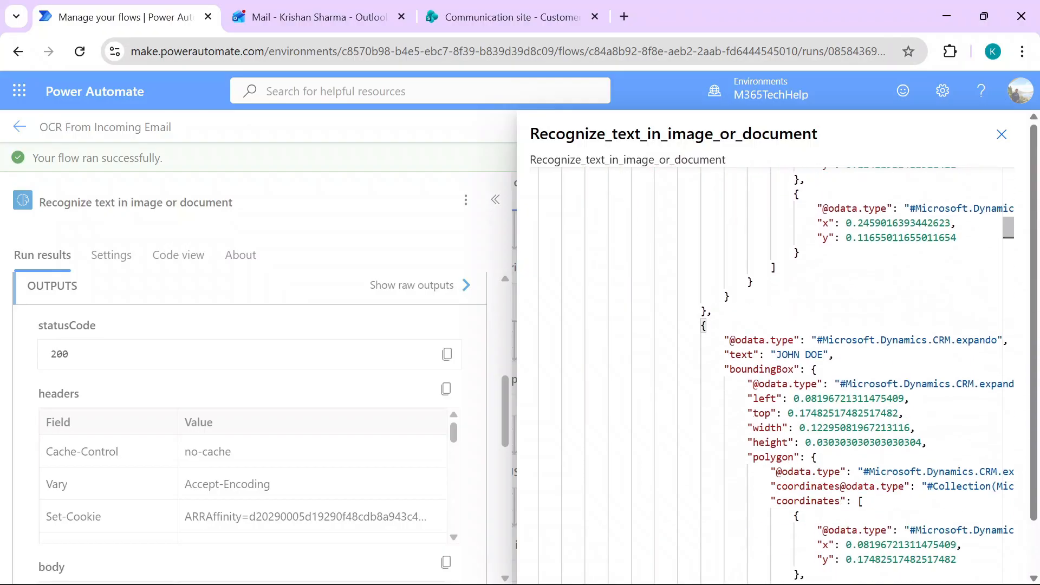
pyautogui.scroll(-8, 856, 375)
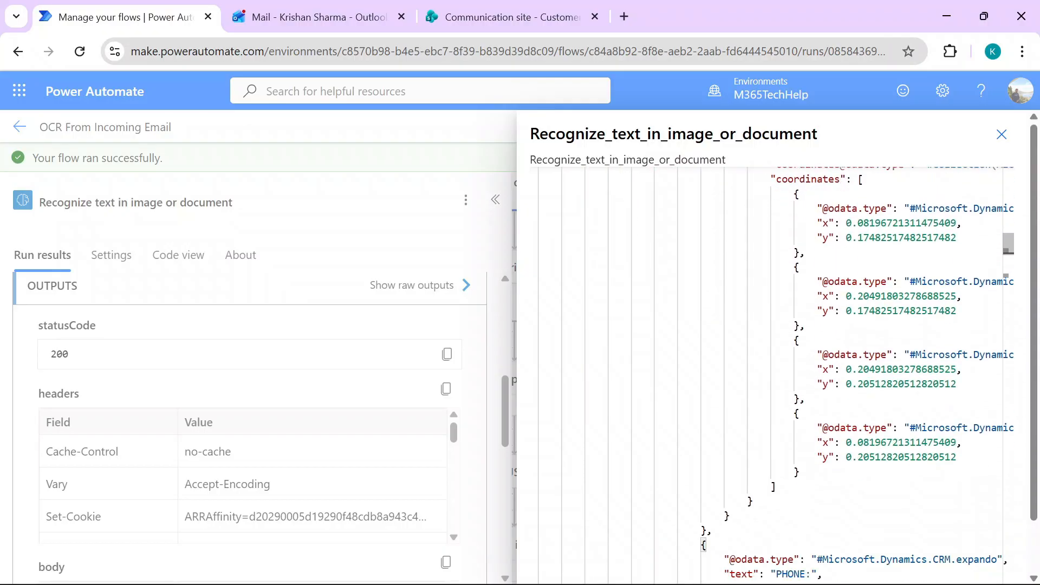
pyautogui.scroll(-3, 857, 375)
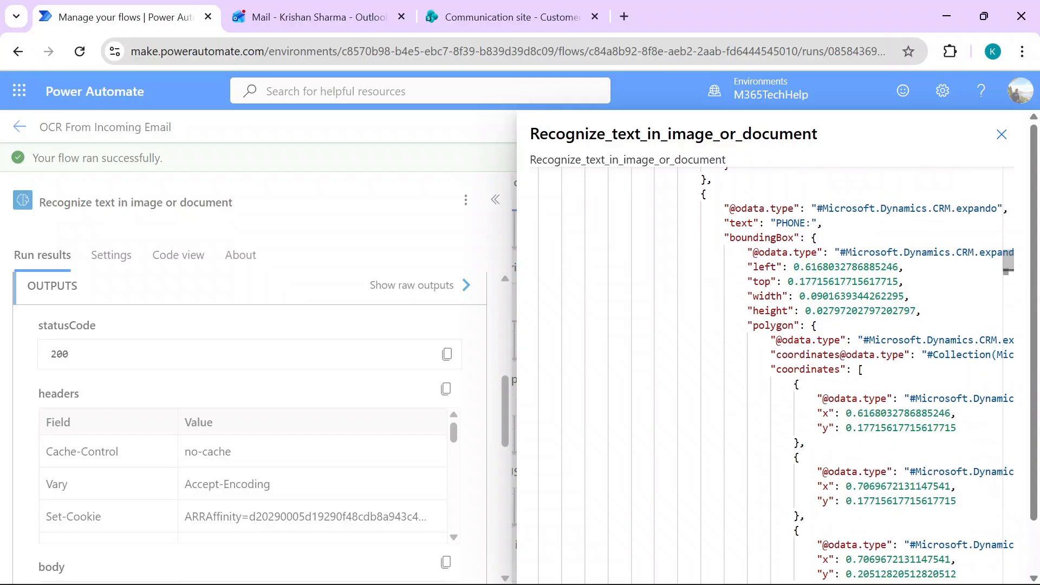
pyautogui.click(1002, 134)
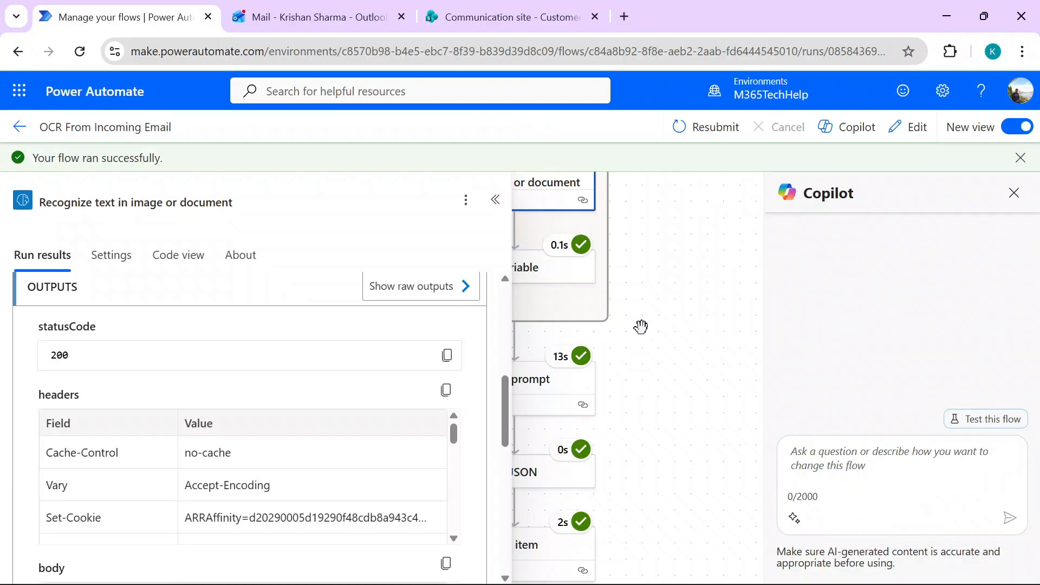
pyautogui.click(495, 200)
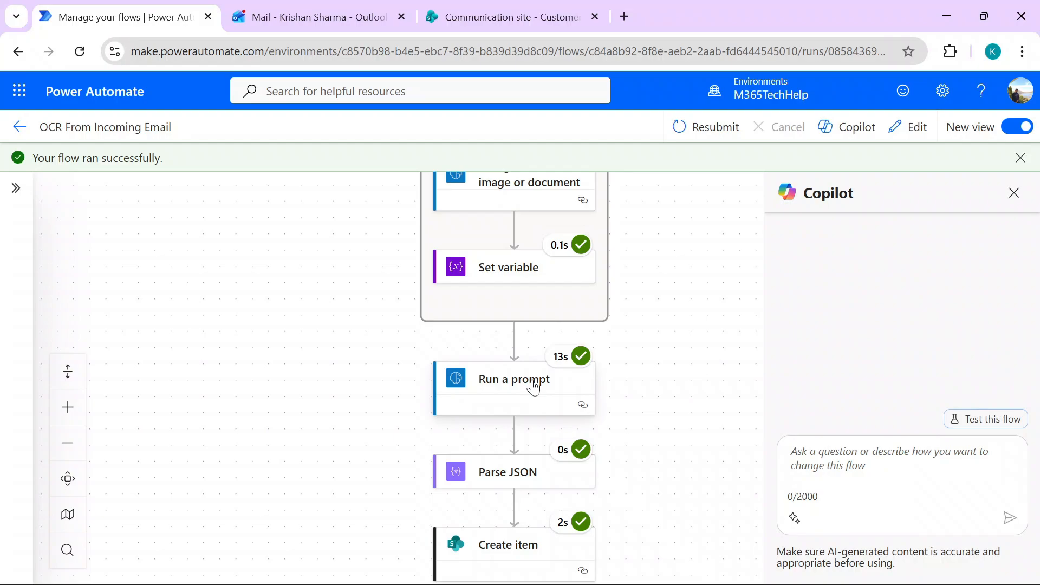
# Open the raw outputs of the "Run a prompt" action and view its response body
pyautogui.click(533, 387)
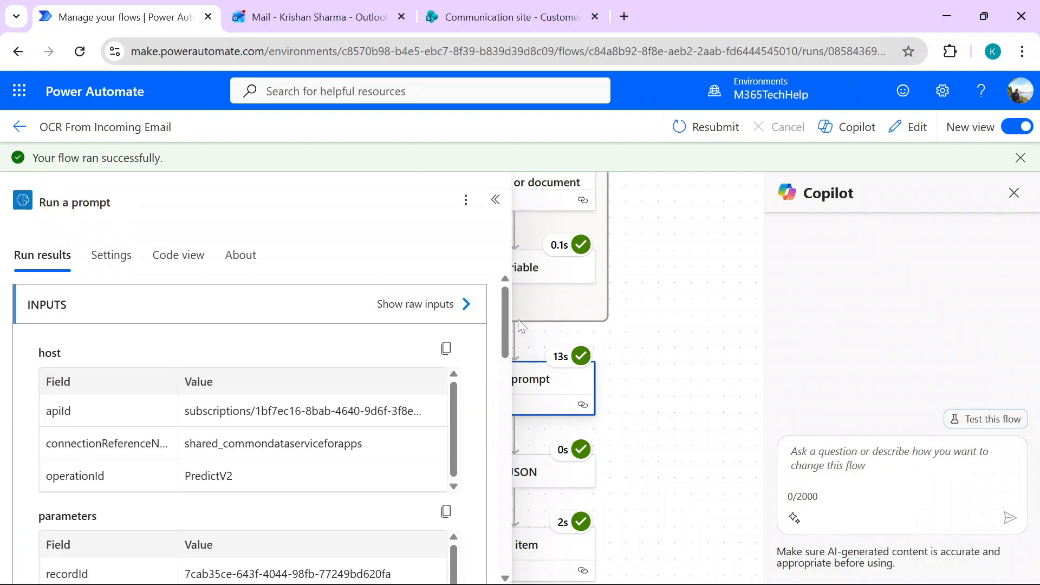
pyautogui.moveTo(505, 331); pyautogui.dragTo(506, 351)
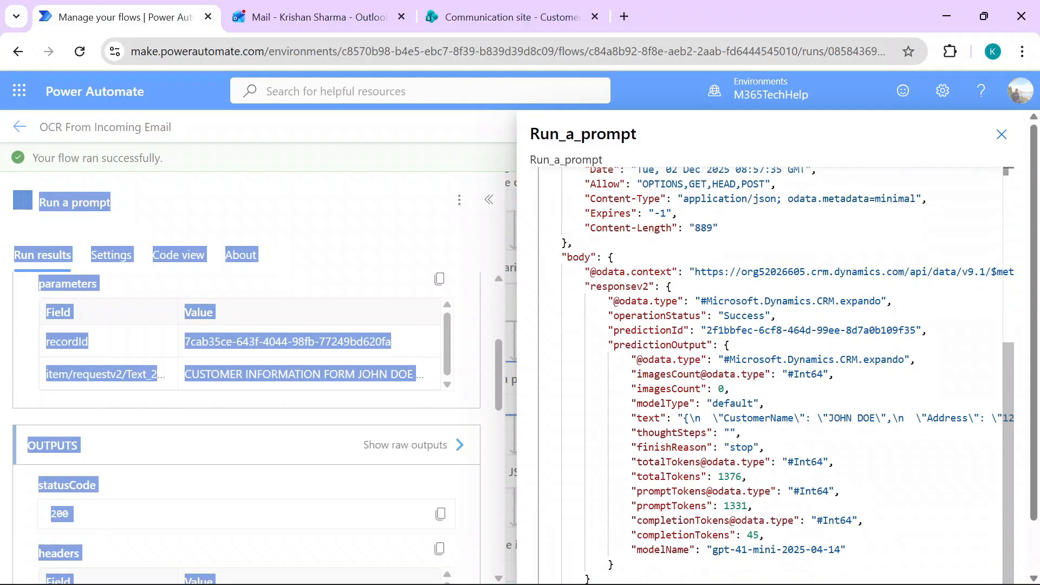
# Examine the JSON text in the prediction output of "Run a prompt", and close the action's raw outputs and details
pyautogui.moveTo(631, 418); pyautogui.dragTo(741, 417)
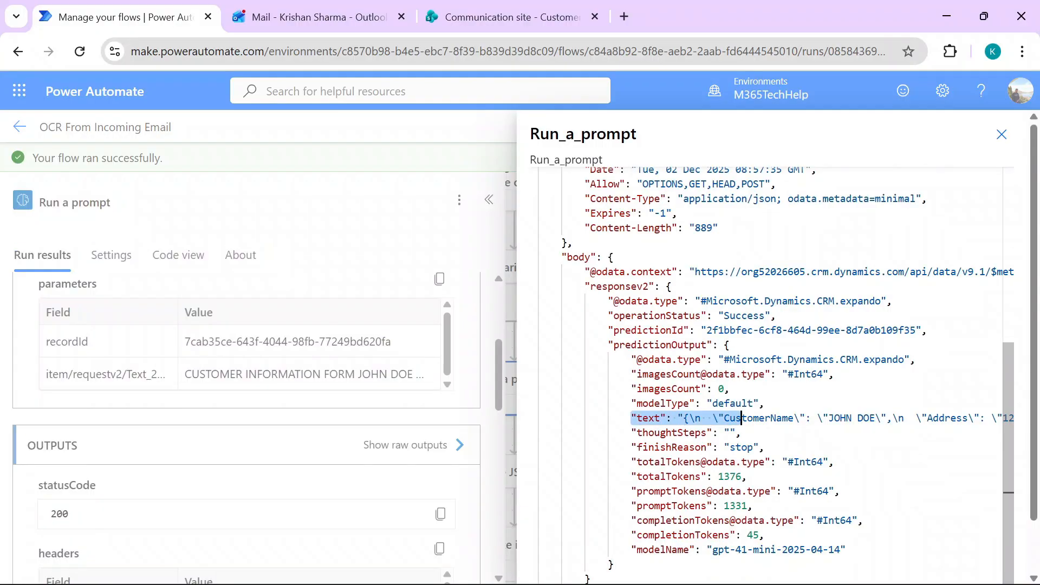
pyautogui.click(794, 417)
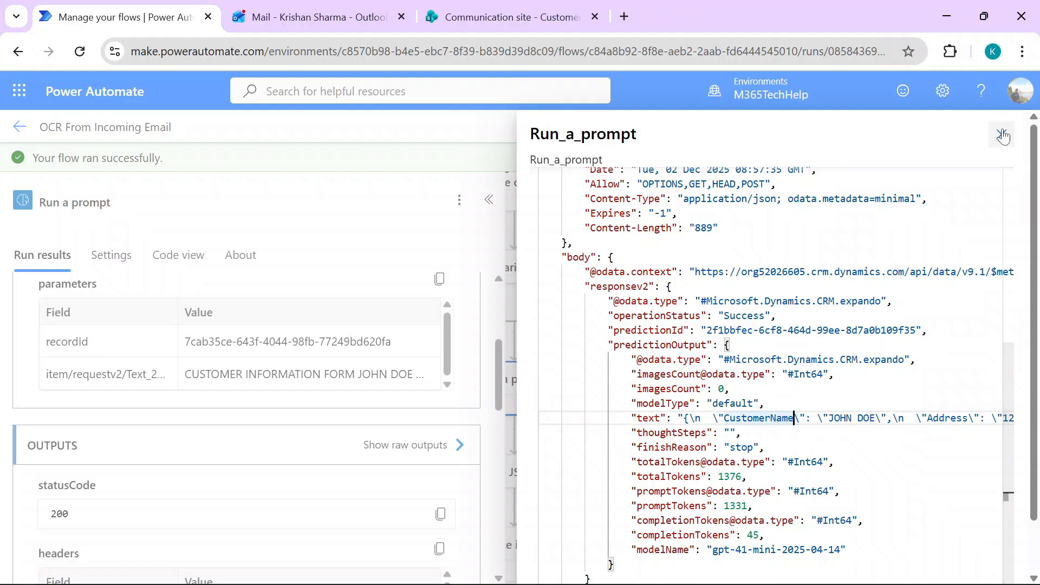
pyautogui.click(1001, 135)
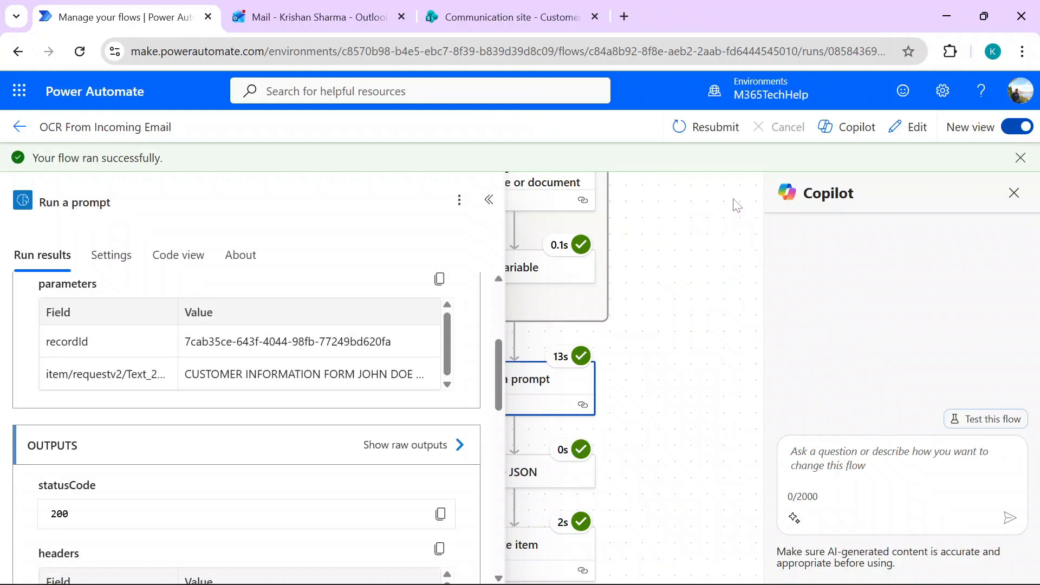
pyautogui.click(657, 293)
# Switch to SharePoint and reload the Customer Information list to check the item created by the flow
pyautogui.moveTo(657, 444); pyautogui.dragTo(650, 384)
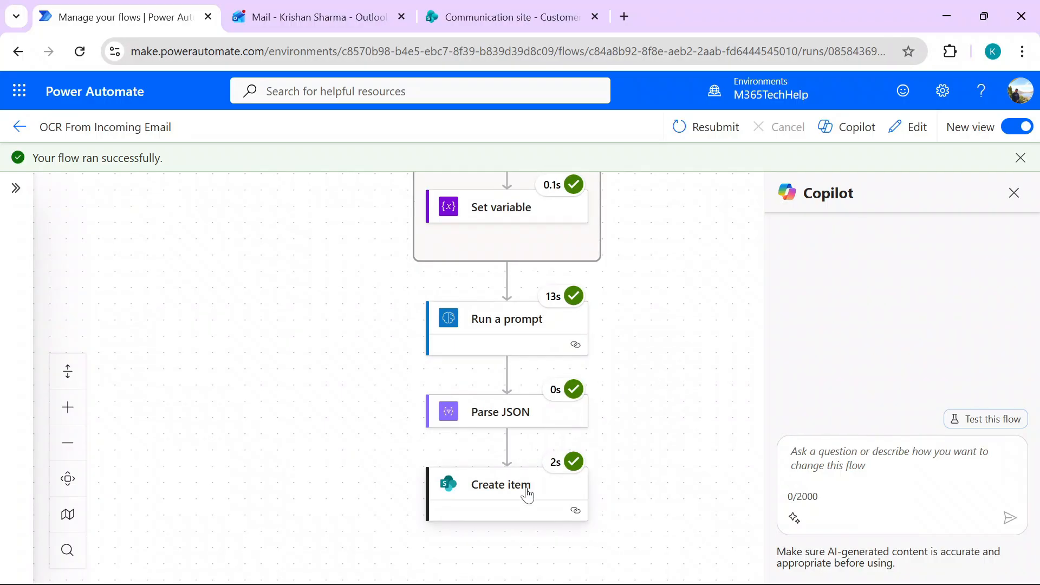
pyautogui.click(504, 17)
pyautogui.click(80, 51)
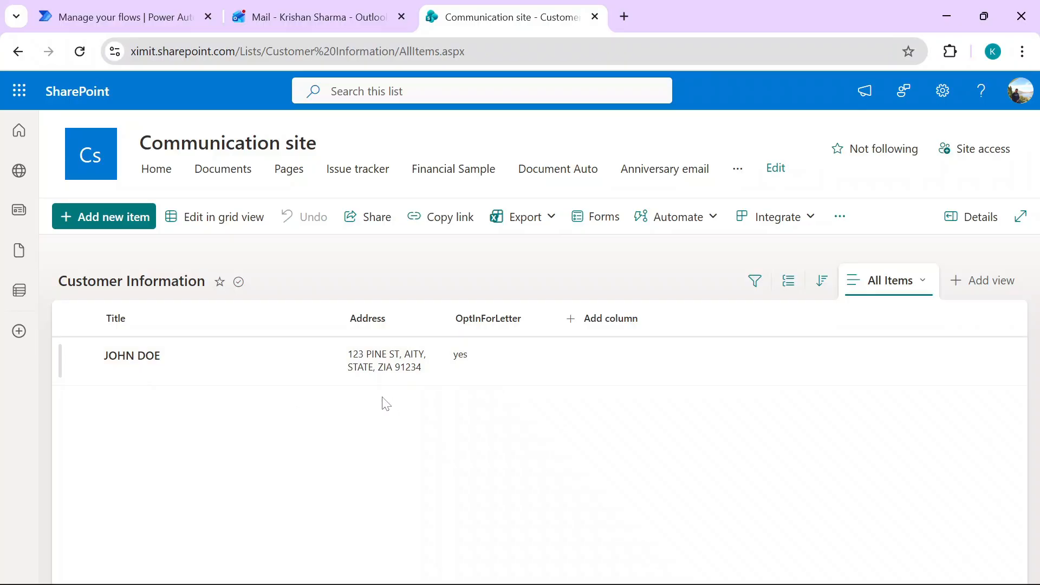
# Return to the flow run in Power Automate and close the "Create item" raw outputs and action details
pyautogui.click(167, 5)
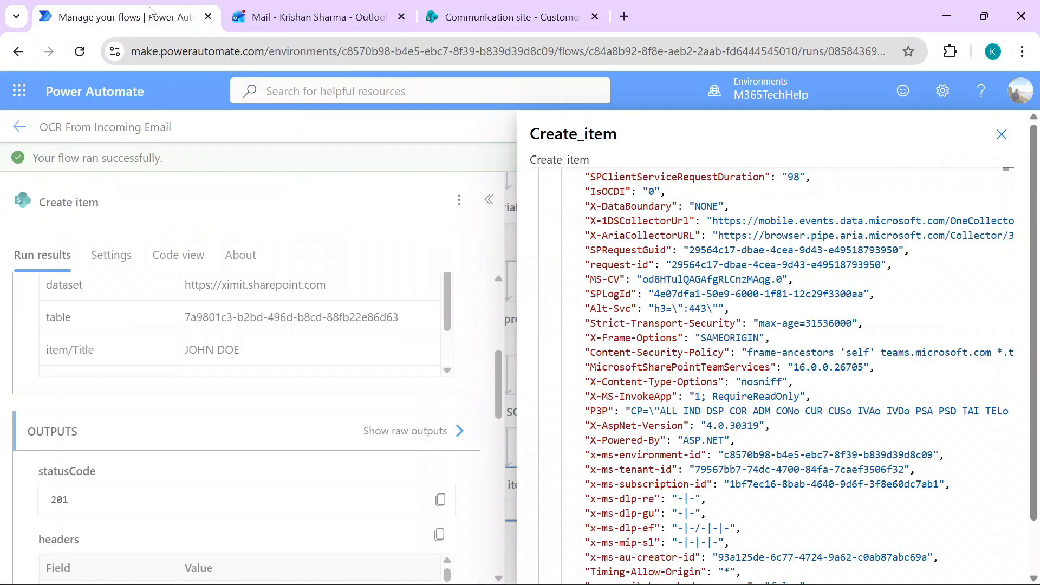
pyautogui.click(1002, 135)
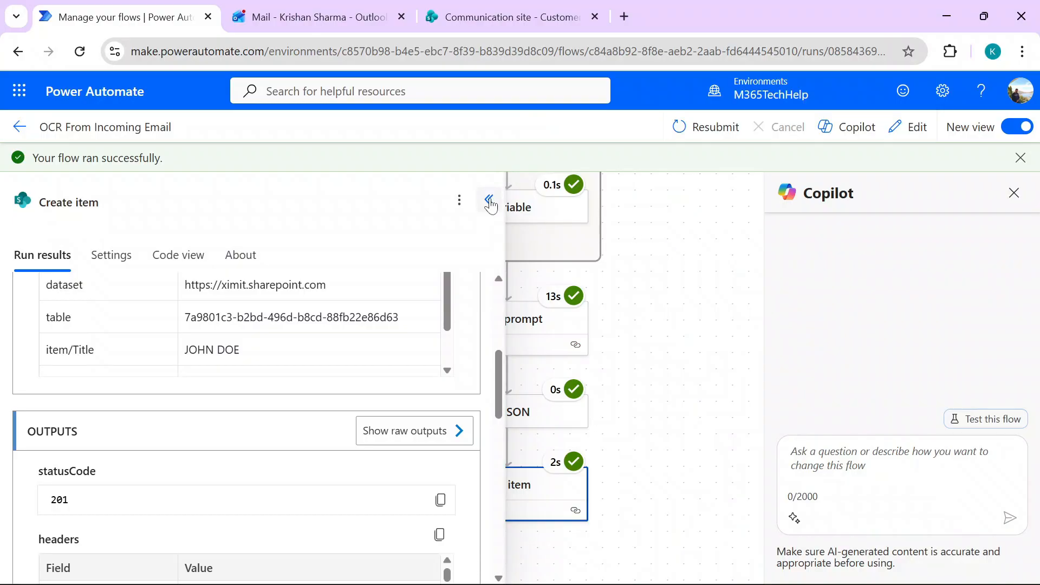
pyautogui.click(490, 202)
# Review the flow run's actions back up to the email trigger and collapse the For each loop
pyautogui.moveTo(652, 238); pyautogui.dragTo(633, 414)
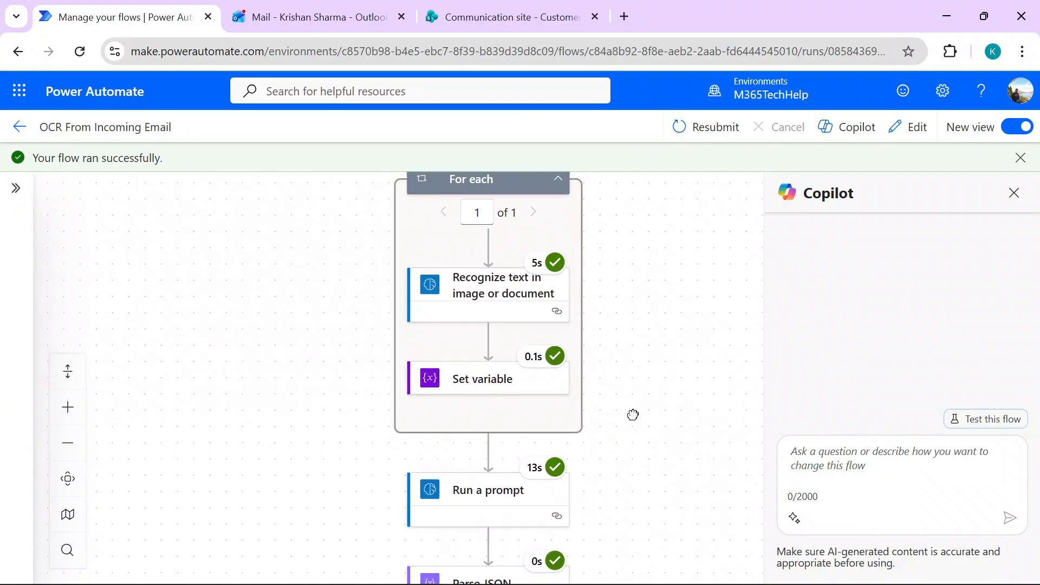
pyautogui.moveTo(632, 271); pyautogui.dragTo(631, 410)
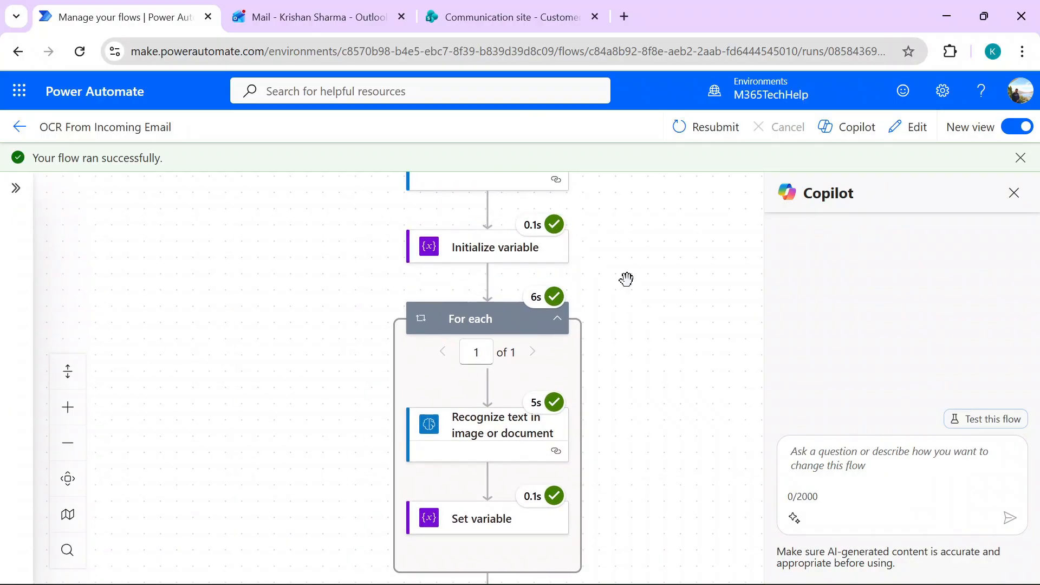
pyautogui.moveTo(625, 267); pyautogui.dragTo(629, 396)
pyautogui.moveTo(632, 339); pyautogui.dragTo(629, 269)
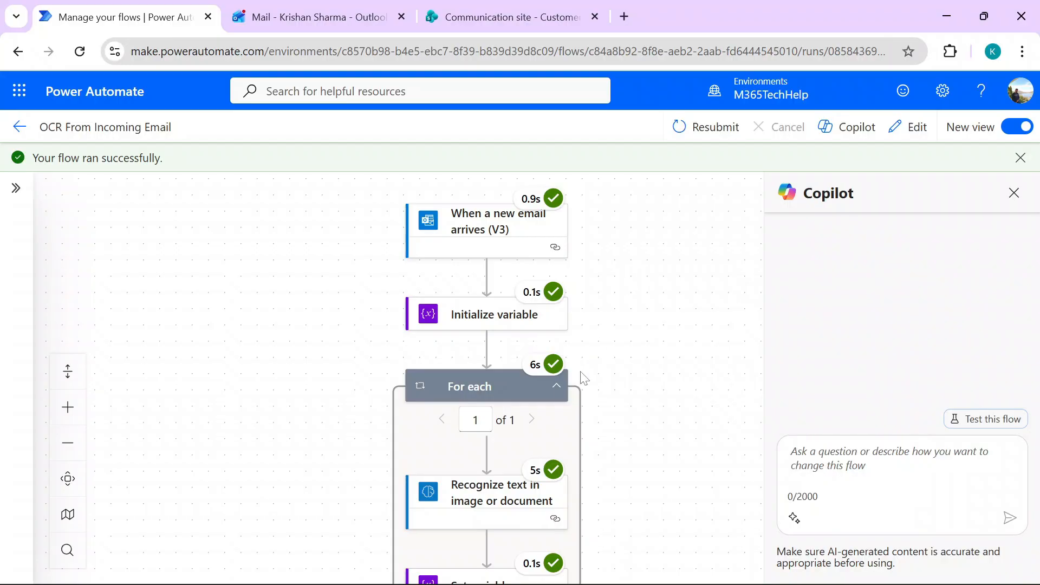
pyautogui.click(556, 386)
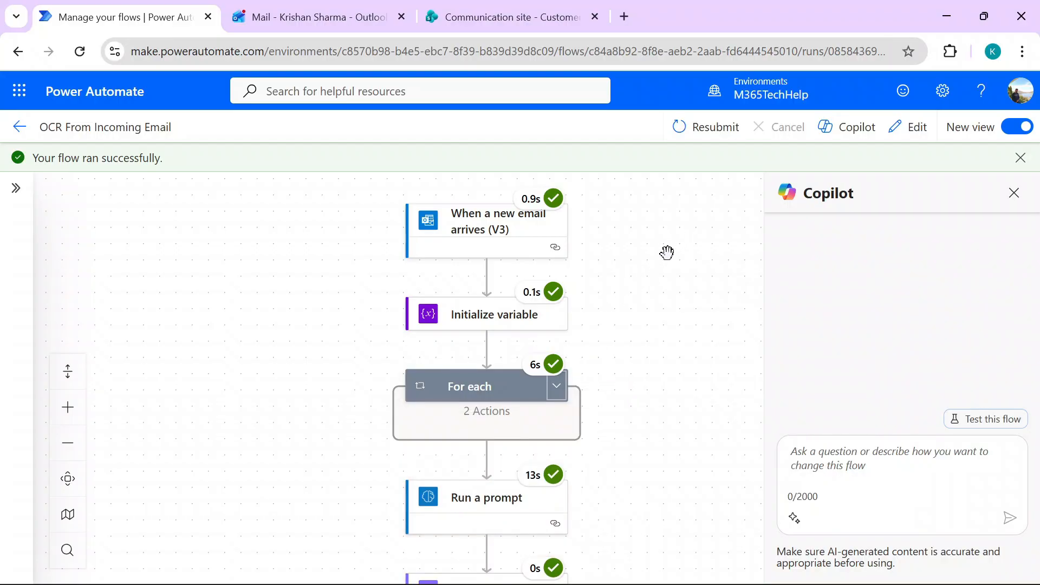